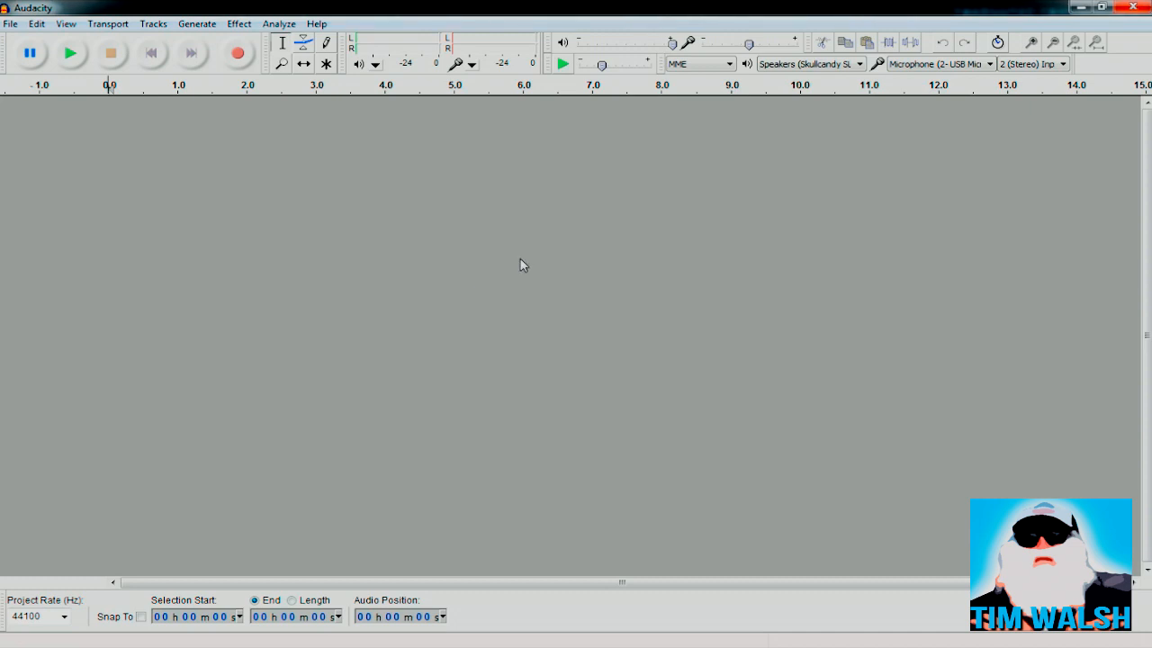
Choose the USB microphone as the recording device
{"action": "left_click", "coordinate": [940, 64]}
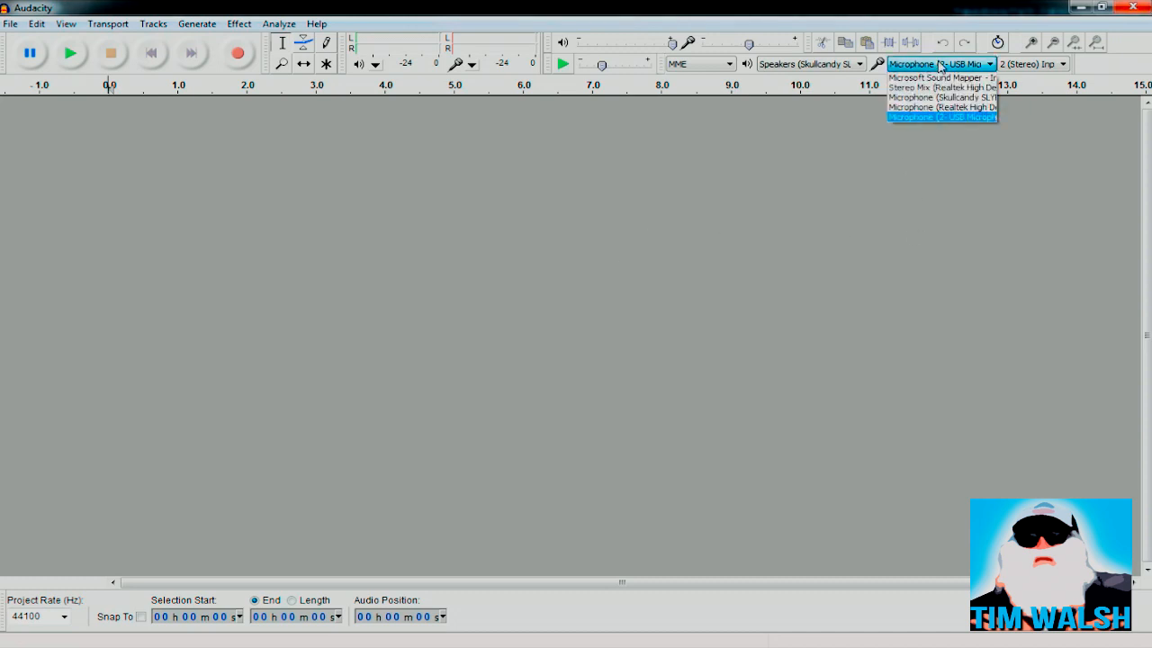
{"action": "left_click", "coordinate": [948, 117]}
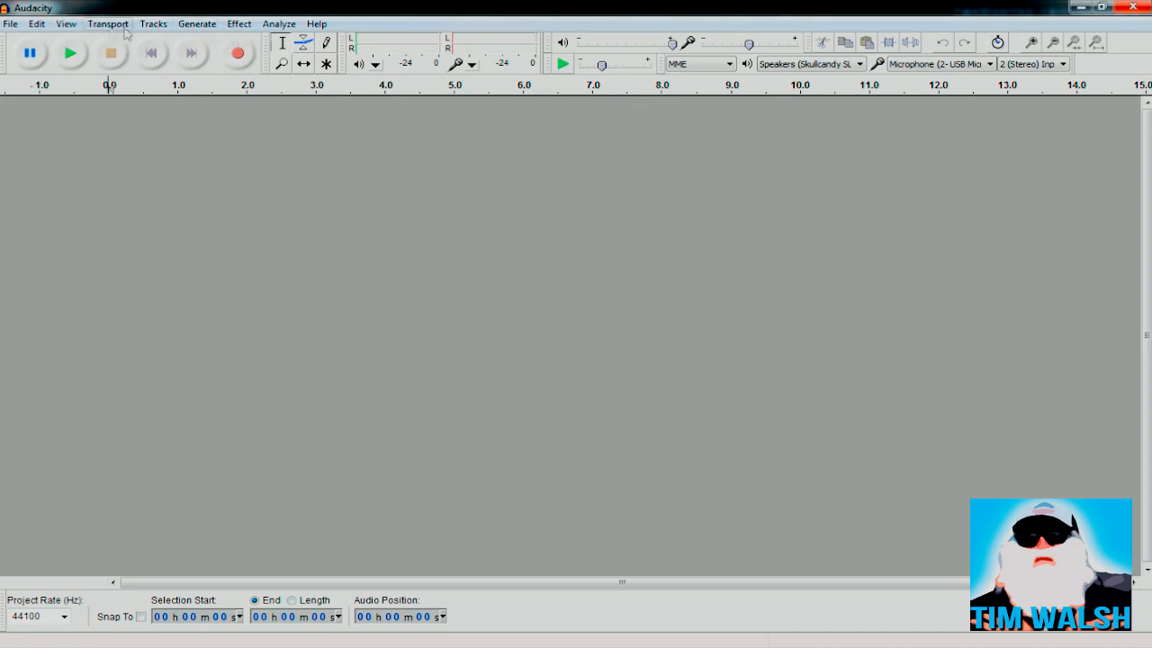
{"action": "left_click", "coordinate": [236, 23]}
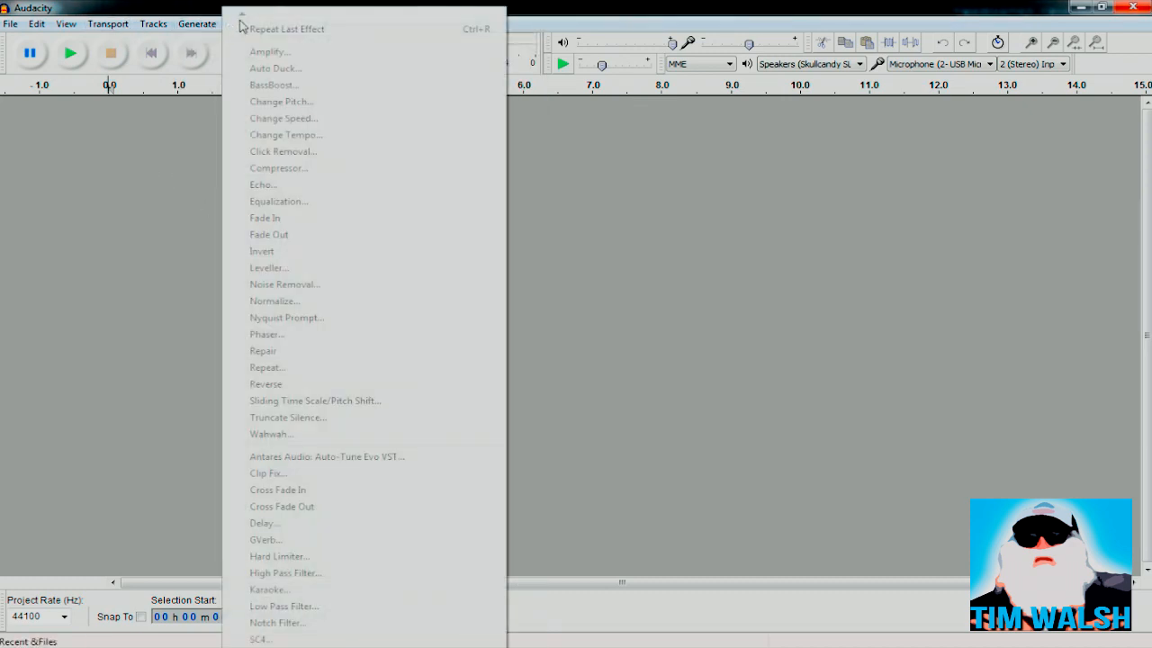
{"action": "left_click", "coordinate": [433, 14]}
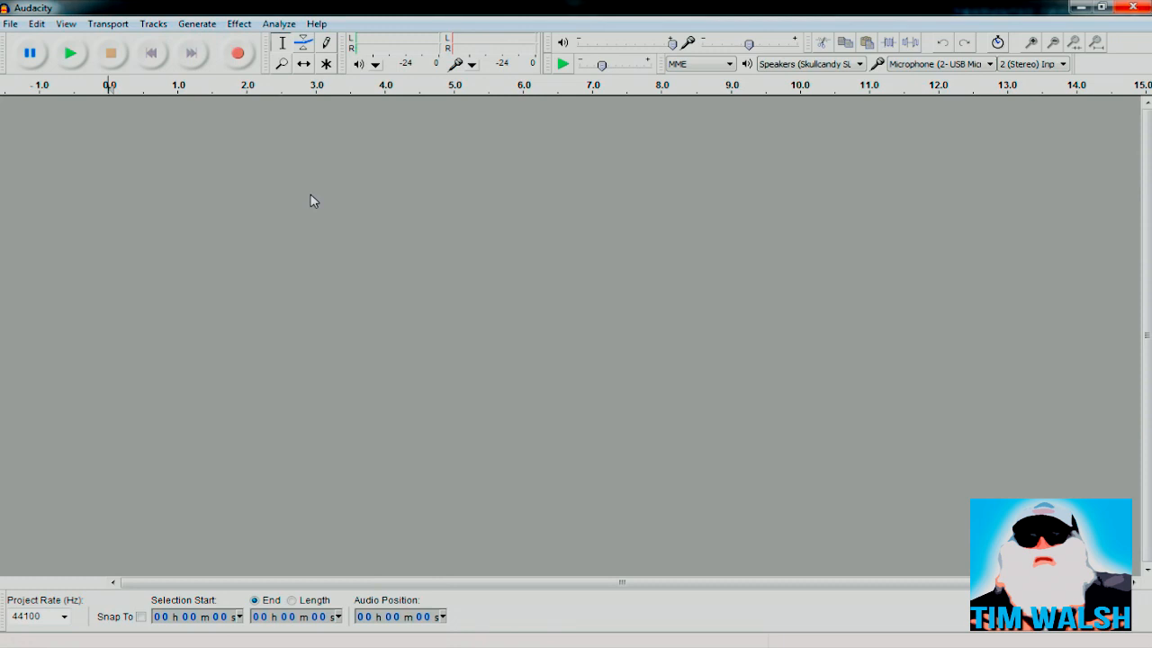
Record a stereo voice test clip about 7 seconds long
{"action": "left_click", "coordinate": [237, 55]}
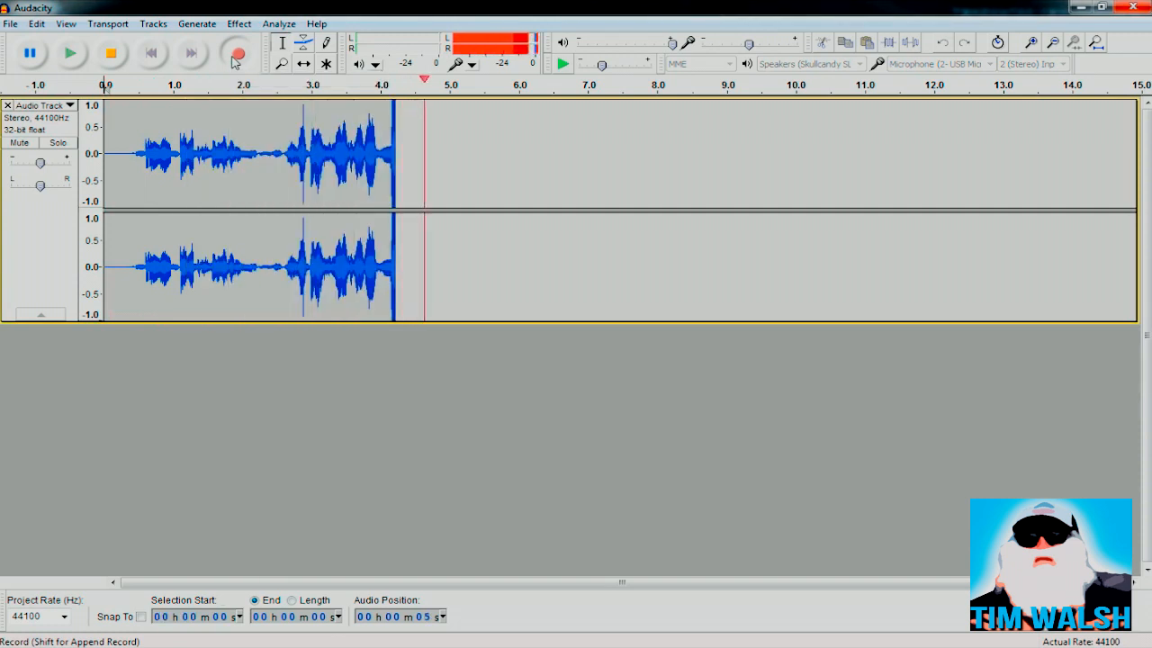
{"action": "left_click", "coordinate": [106, 60]}
Examine the waveform's levels, comparing the clipped peak just after 4 seconds with the quieter speech around it
{"action": "left_click_drag", "start_coordinate": [392, 153], "coordinate": [142, 153]}
{"action": "left_click", "coordinate": [479, 153]}
{"action": "left_click", "coordinate": [322, 153]}
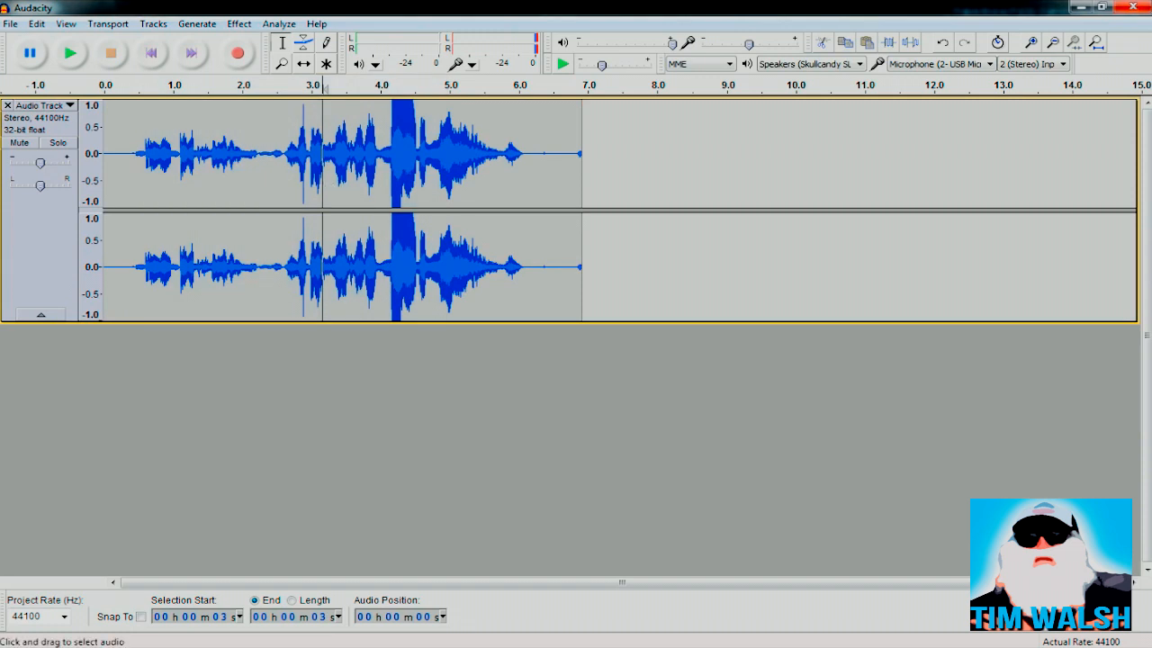
{"action": "left_click_drag", "start_coordinate": [391, 153], "coordinate": [416, 153]}
{"action": "left_click", "coordinate": [312, 153]}
{"action": "left_click", "coordinate": [236, 153]}
{"action": "left_click_drag", "start_coordinate": [247, 153], "coordinate": [267, 153]}
{"action": "left_click", "coordinate": [360, 153]}
{"action": "left_click", "coordinate": [442, 151]}
{"action": "left_click_drag", "start_coordinate": [387, 151], "coordinate": [449, 144]}
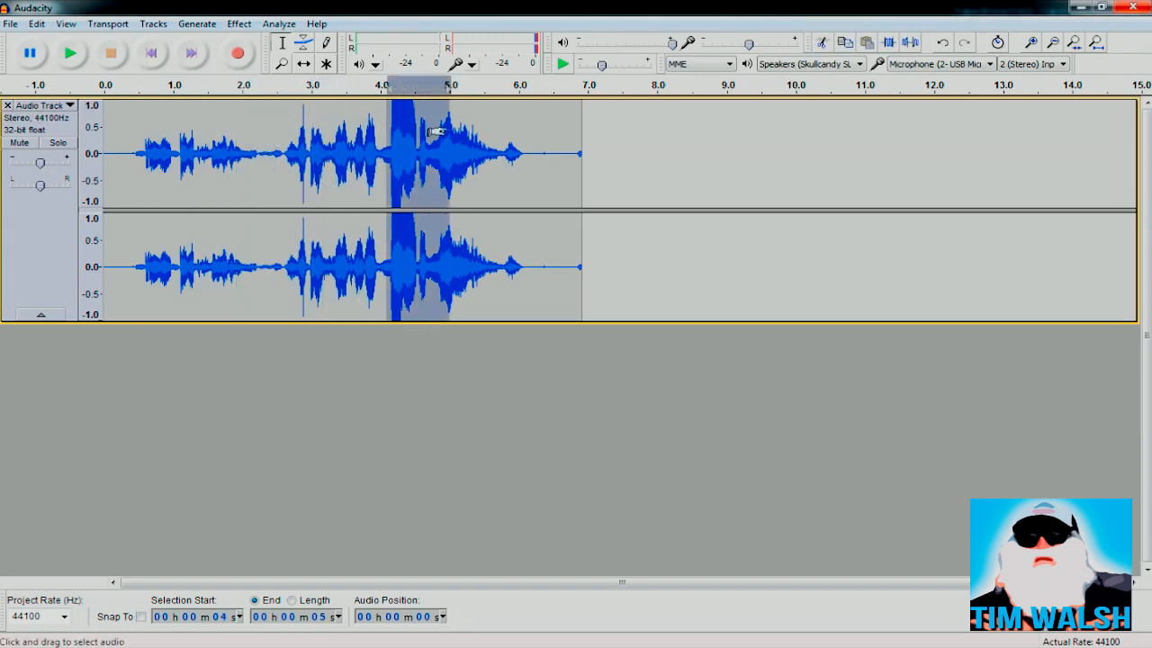
{"action": "key", "text": "ctrl+a"}
{"action": "left_click", "coordinate": [238, 23]}
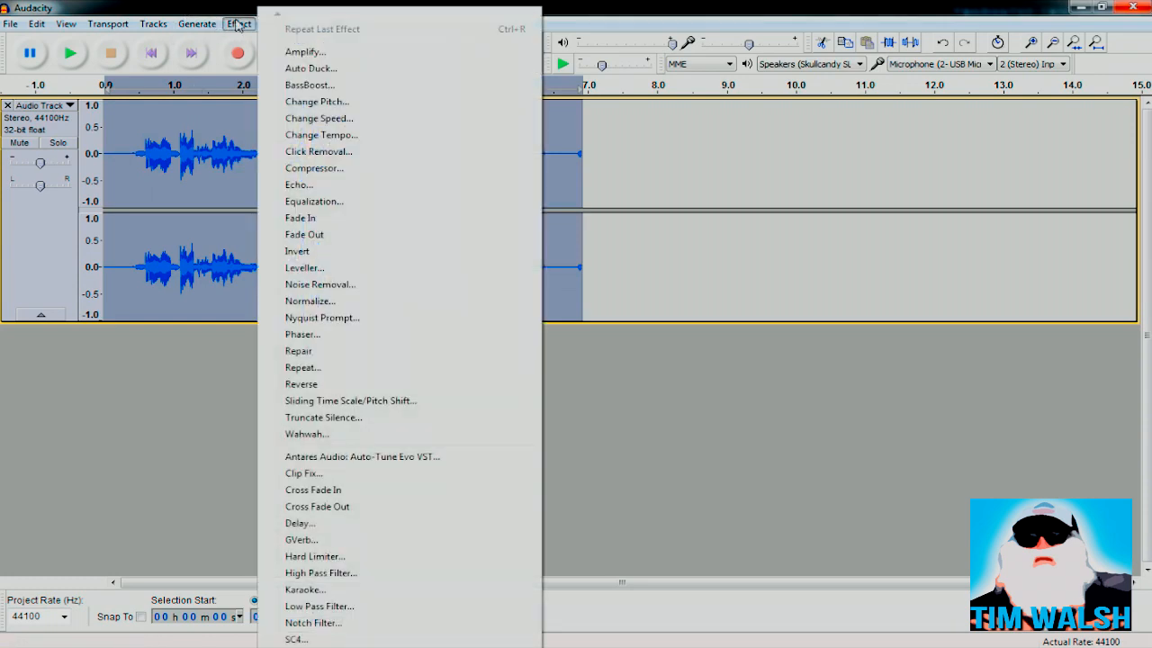
{"action": "left_click", "coordinate": [302, 52]}
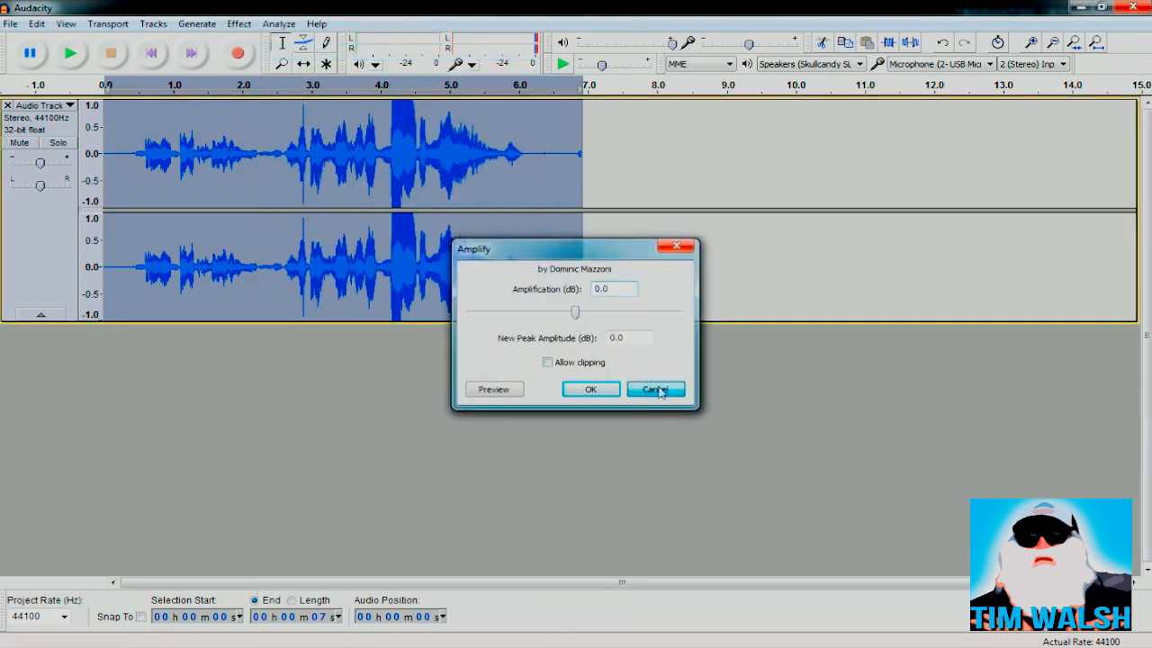
{"action": "left_click", "coordinate": [660, 391]}
Delete the clipped audio track and record a new stereo voice clip about 6 seconds long
{"action": "left_click_drag", "start_coordinate": [393, 165], "coordinate": [412, 165]}
{"action": "key", "text": "ctrl+a"}
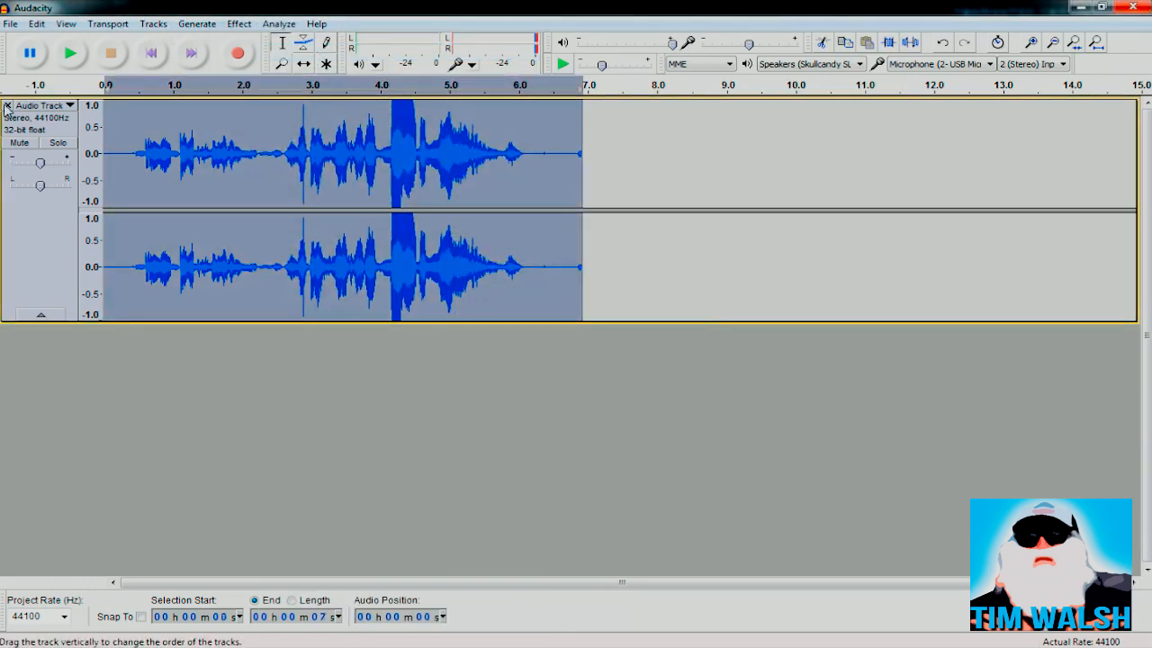
{"action": "left_click", "coordinate": [7, 105]}
{"action": "left_click", "coordinate": [238, 54]}
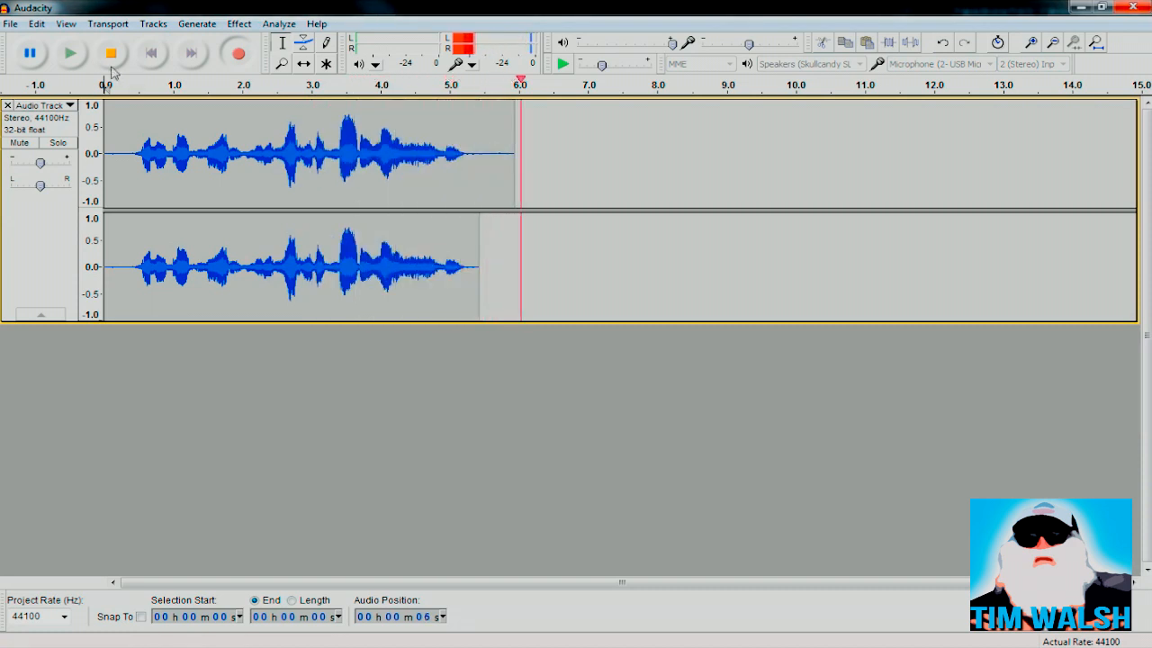
{"action": "left_click", "coordinate": [110, 54]}
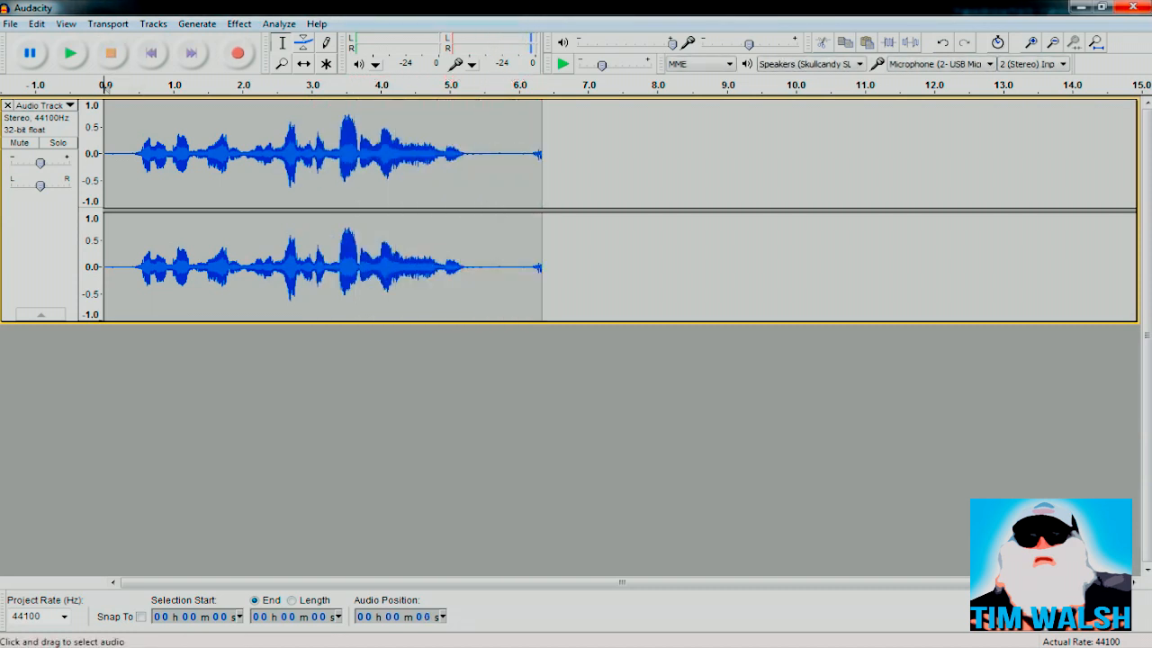
Delete the short click noise at the very end of the recording, from about 6.1 seconds onward
{"action": "left_click_drag", "start_coordinate": [529, 183], "coordinate": [563, 182]}
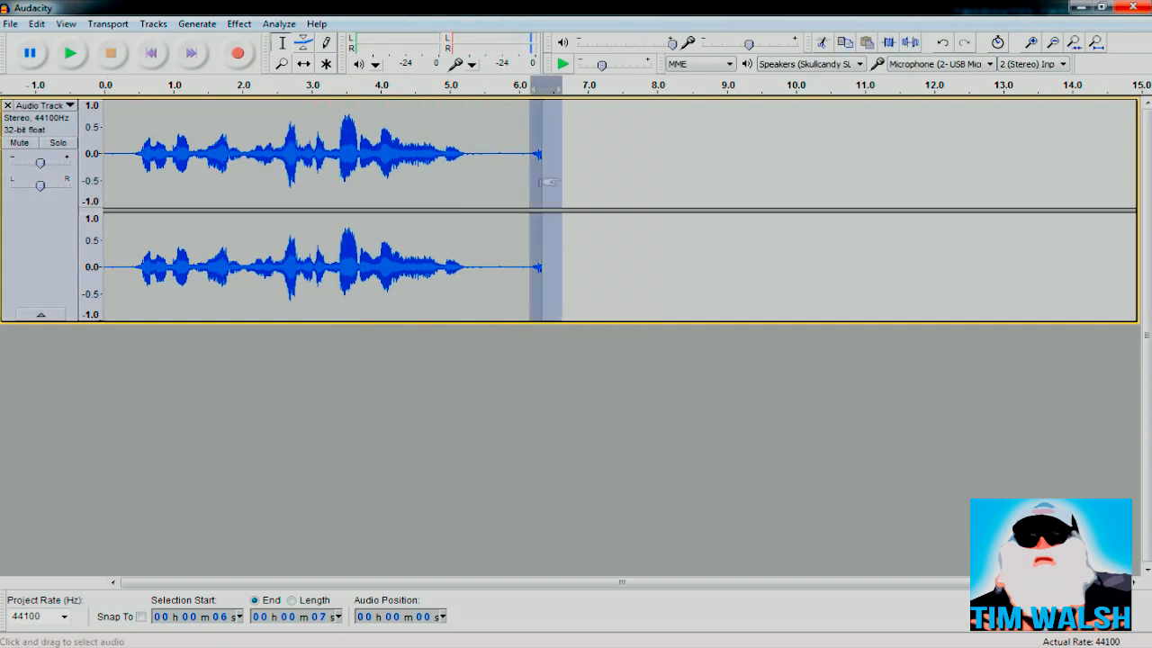
{"action": "key", "text": "Delete"}
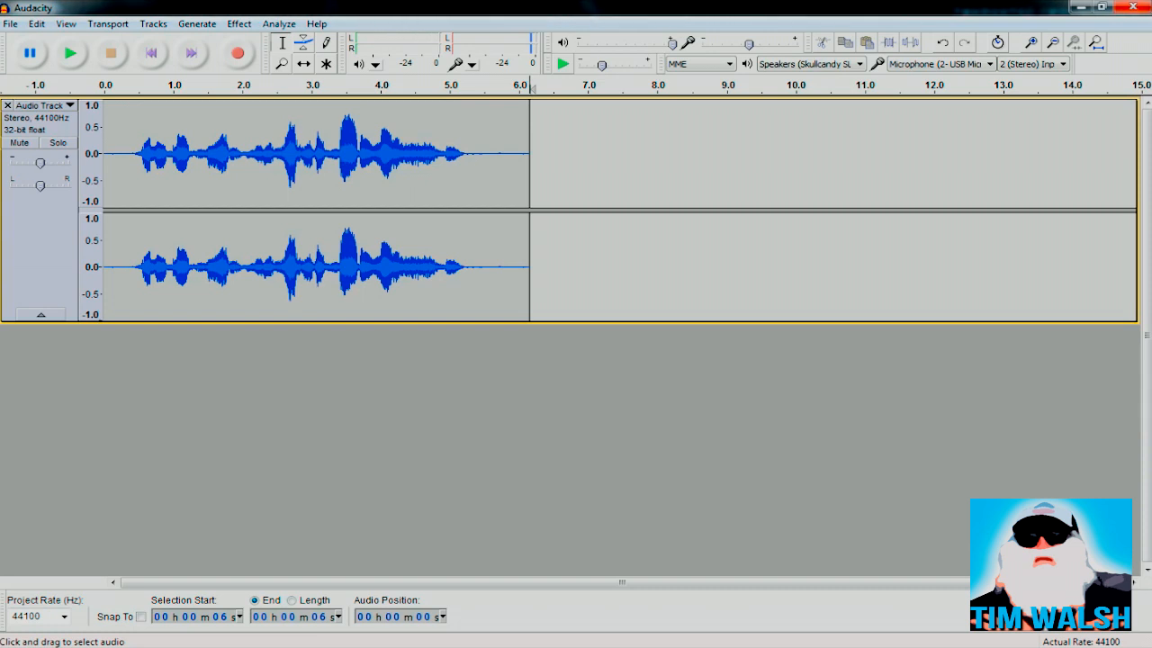
{"action": "left_click_drag", "start_coordinate": [476, 182], "coordinate": [747, 183]}
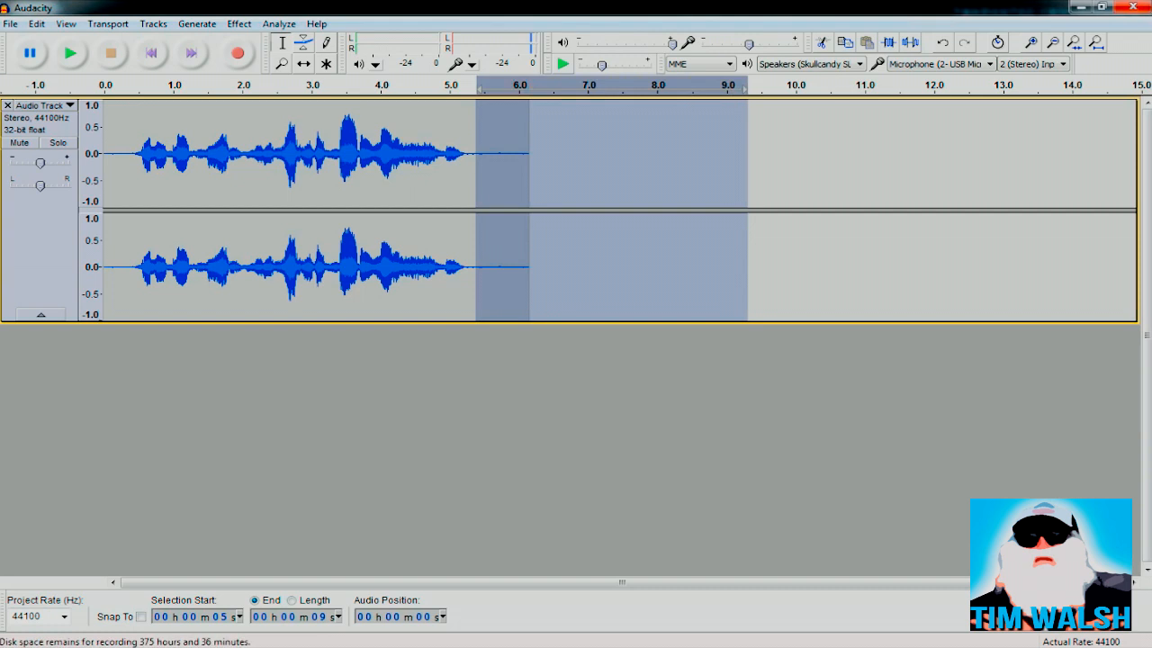
{"action": "left_click", "coordinate": [339, 205]}
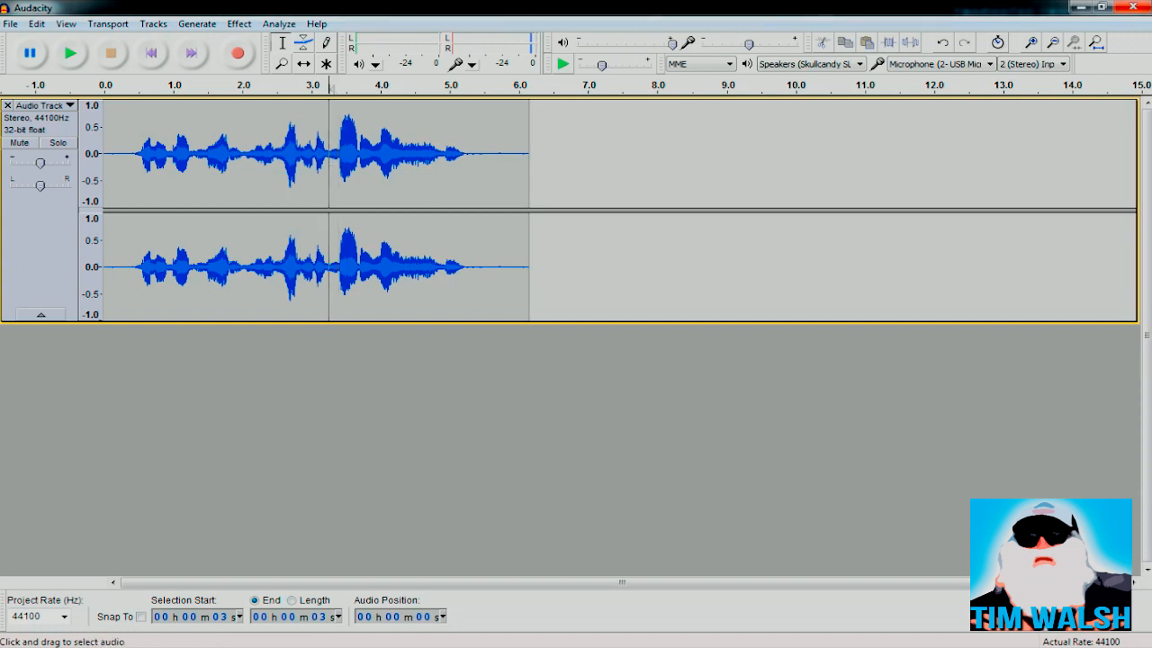
Play the recording back from the start to hear its background noise
{"action": "key", "text": "ctrl+a"}
{"action": "left_click", "coordinate": [153, 58]}
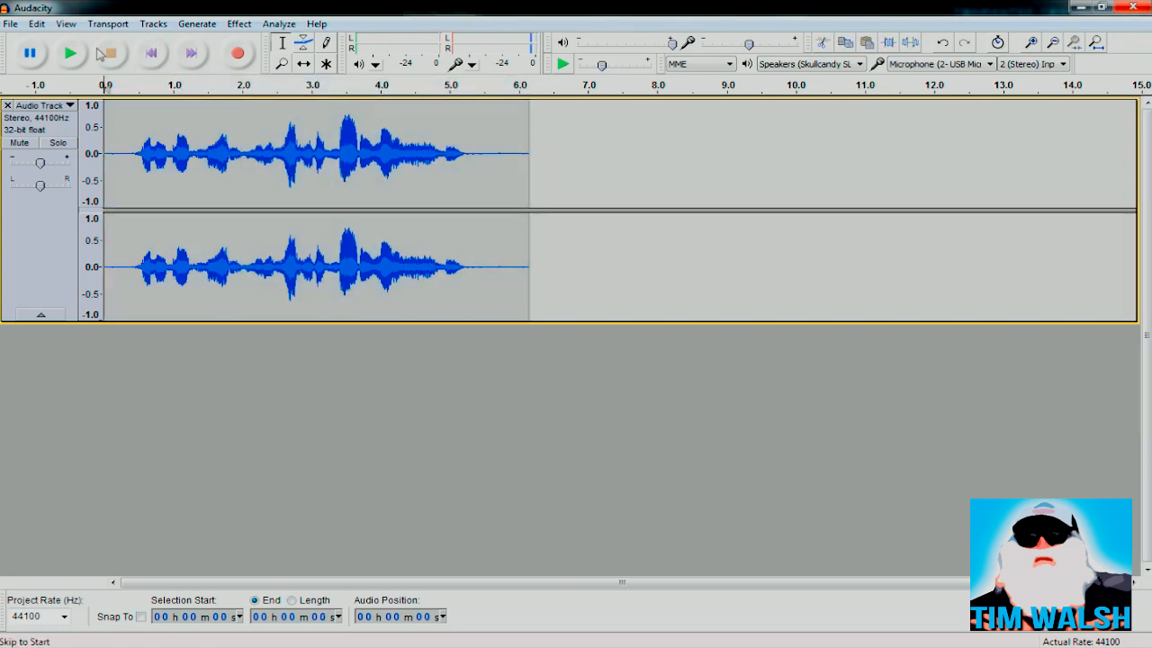
{"action": "left_click", "coordinate": [83, 55]}
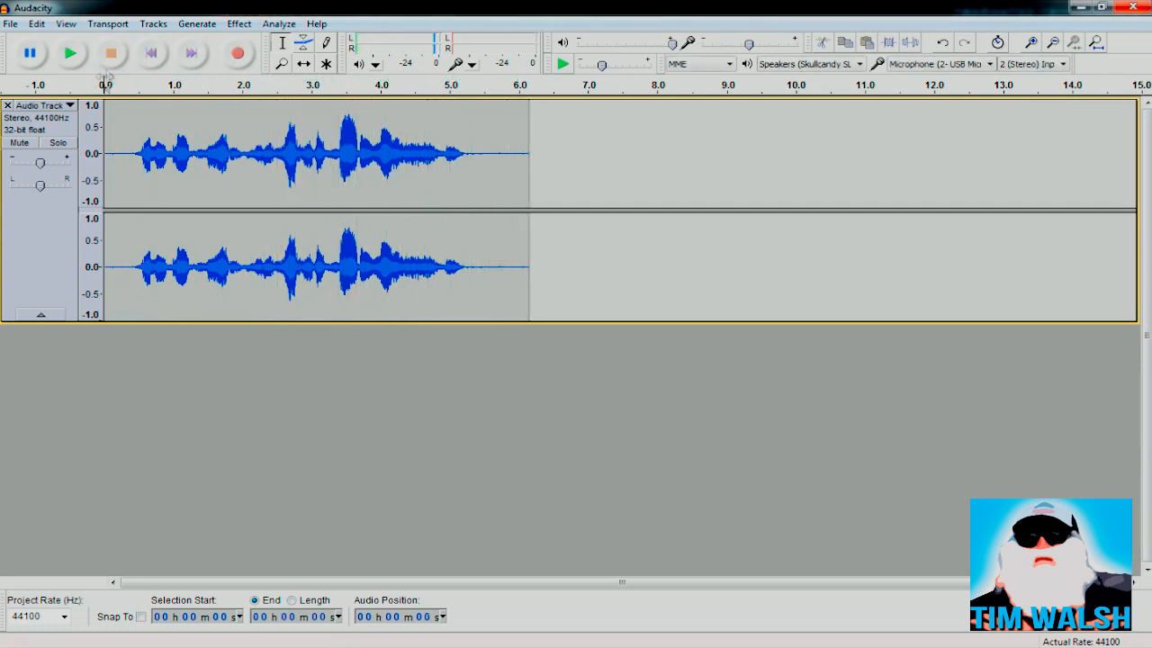
{"action": "left_click_drag", "start_coordinate": [467, 207], "coordinate": [529, 193]}
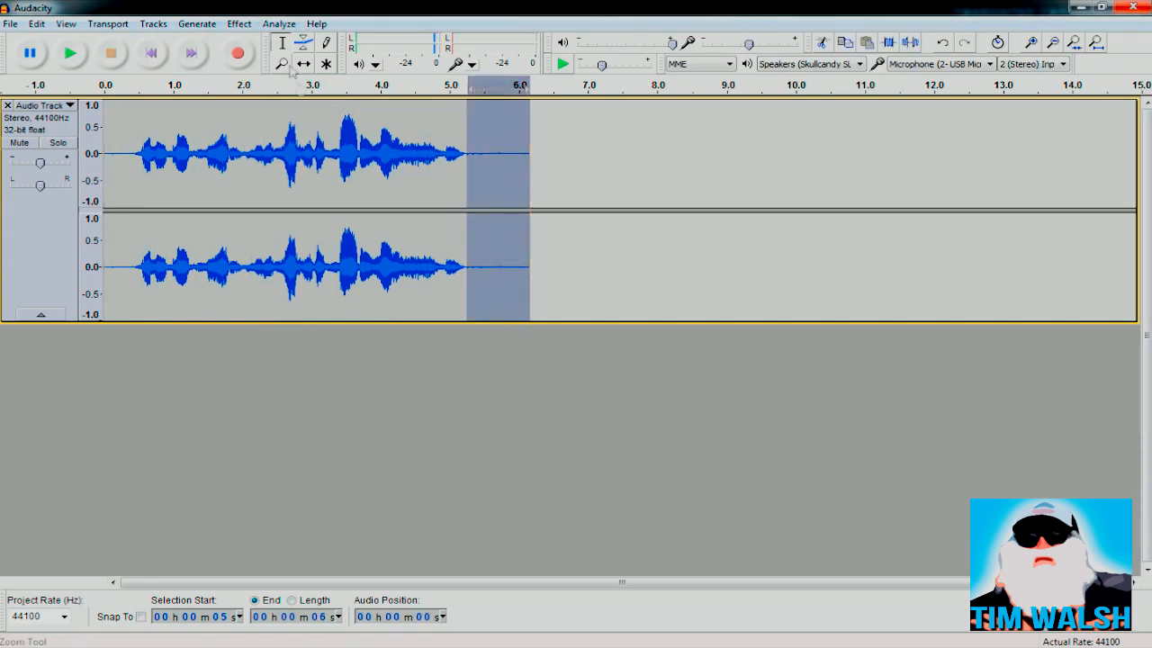
{"action": "left_click", "coordinate": [239, 24]}
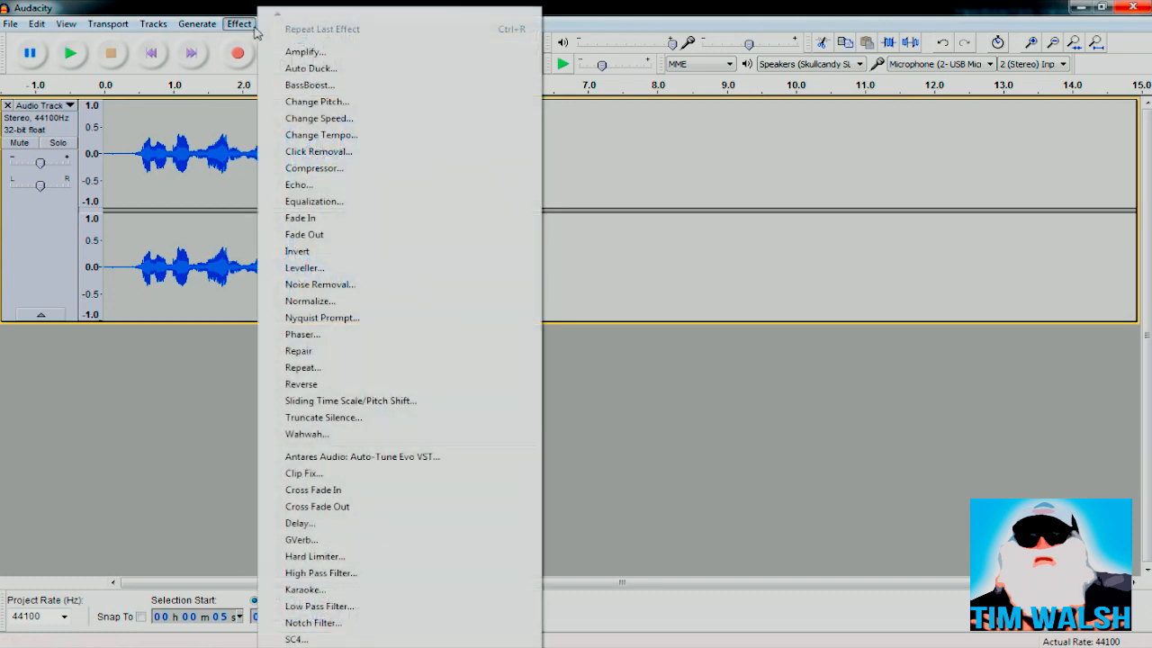
{"action": "left_click", "coordinate": [345, 285]}
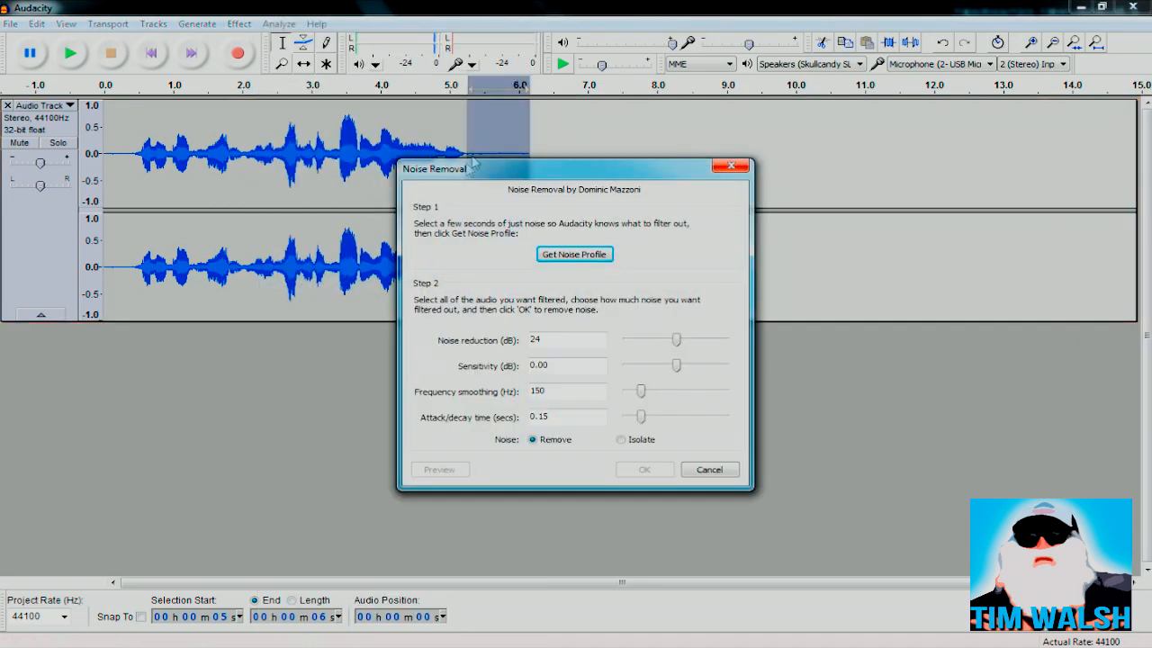
{"action": "key", "text": "Return"}
{"action": "left_click_drag", "start_coordinate": [341, 153], "coordinate": [427, 153]}
{"action": "left_click_drag", "start_coordinate": [330, 153], "coordinate": [421, 153]}
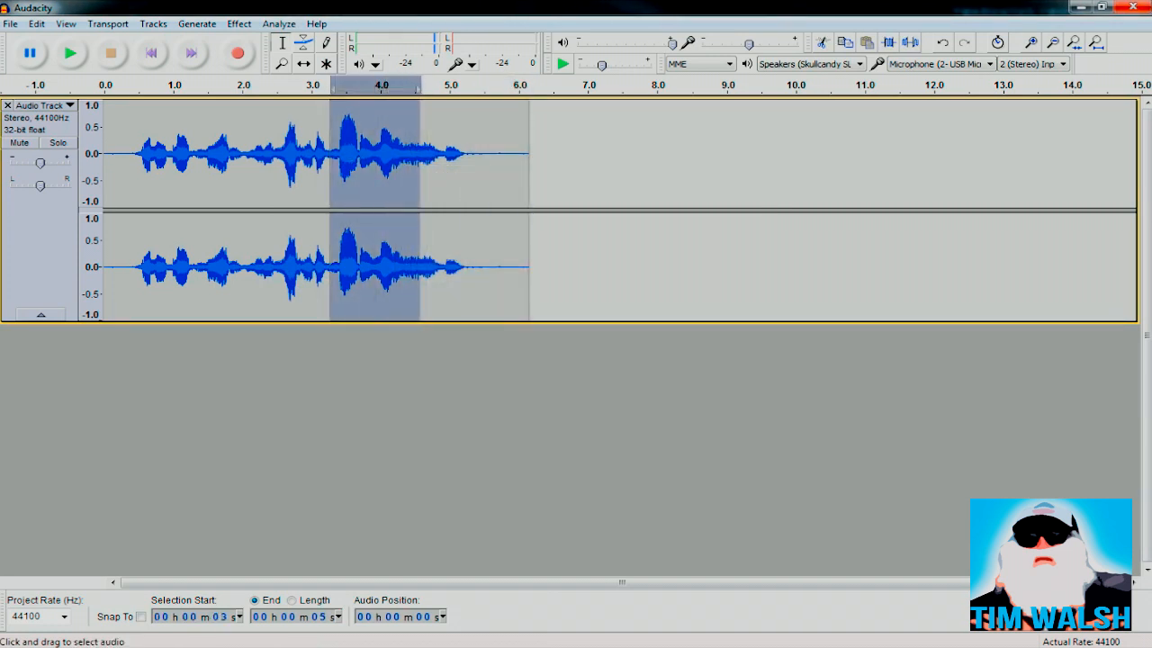
{"action": "left_click_drag", "start_coordinate": [312, 153], "coordinate": [433, 153]}
{"action": "left_click_drag", "start_coordinate": [273, 153], "coordinate": [278, 153]}
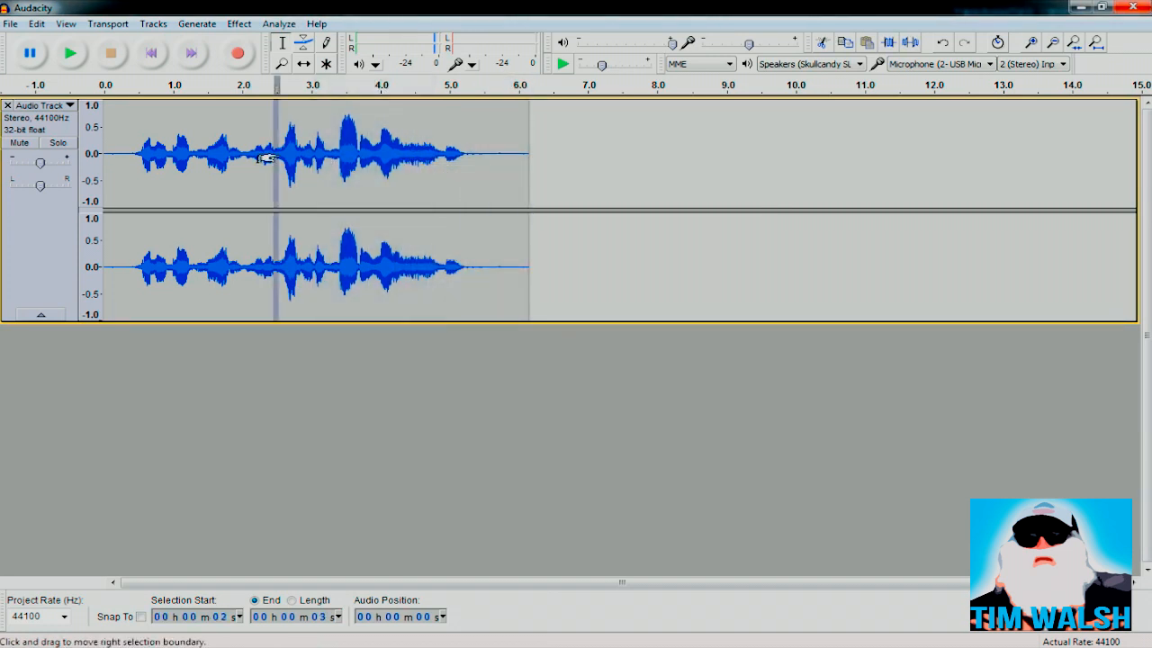
Capture a noise profile with Noise Removal from the speech-free section between about 5.3 and 6.1 seconds
{"action": "left_click_drag", "start_coordinate": [472, 153], "coordinate": [529, 153]}
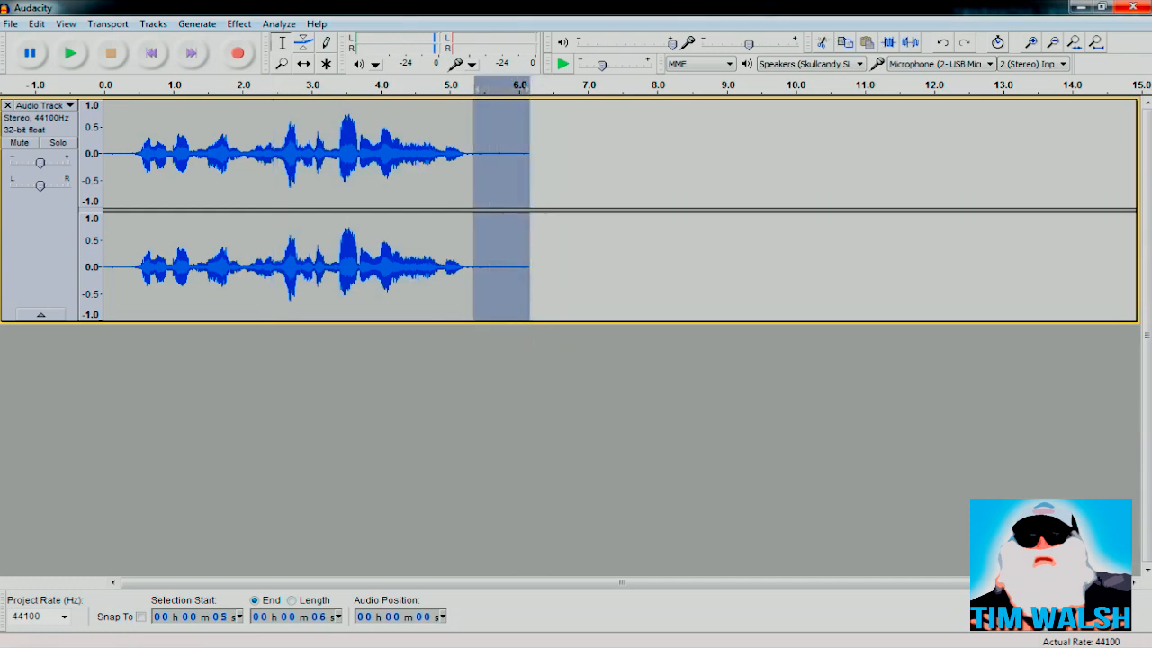
{"action": "left_click", "coordinate": [238, 23]}
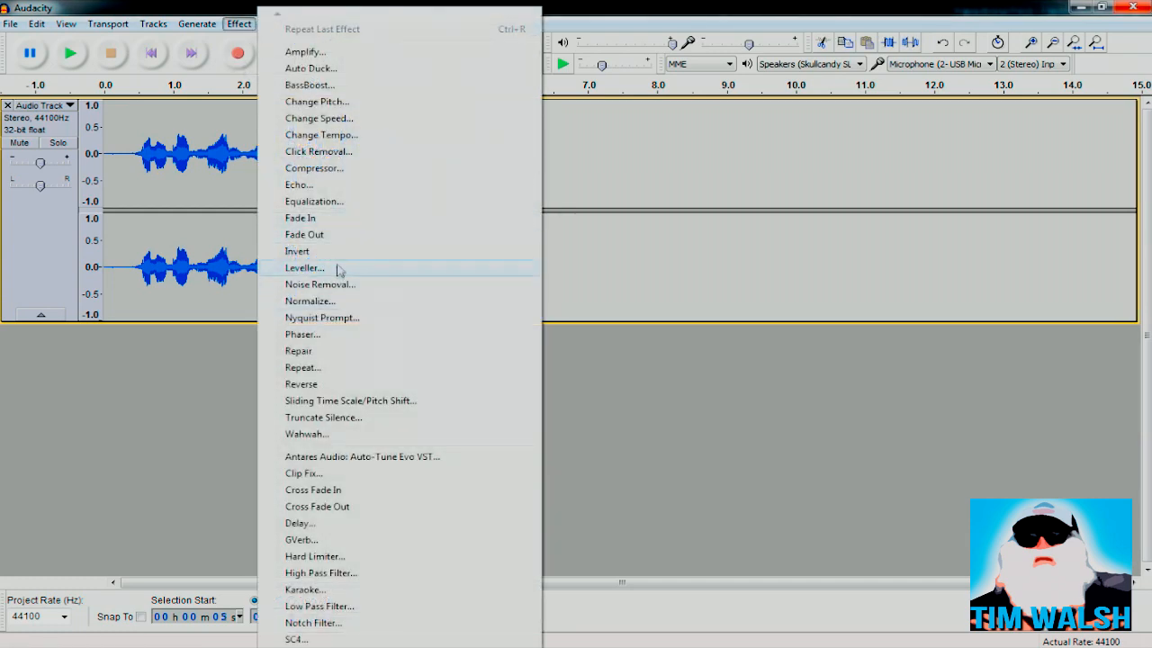
{"action": "left_click", "coordinate": [340, 284]}
{"action": "left_click", "coordinate": [559, 259]}
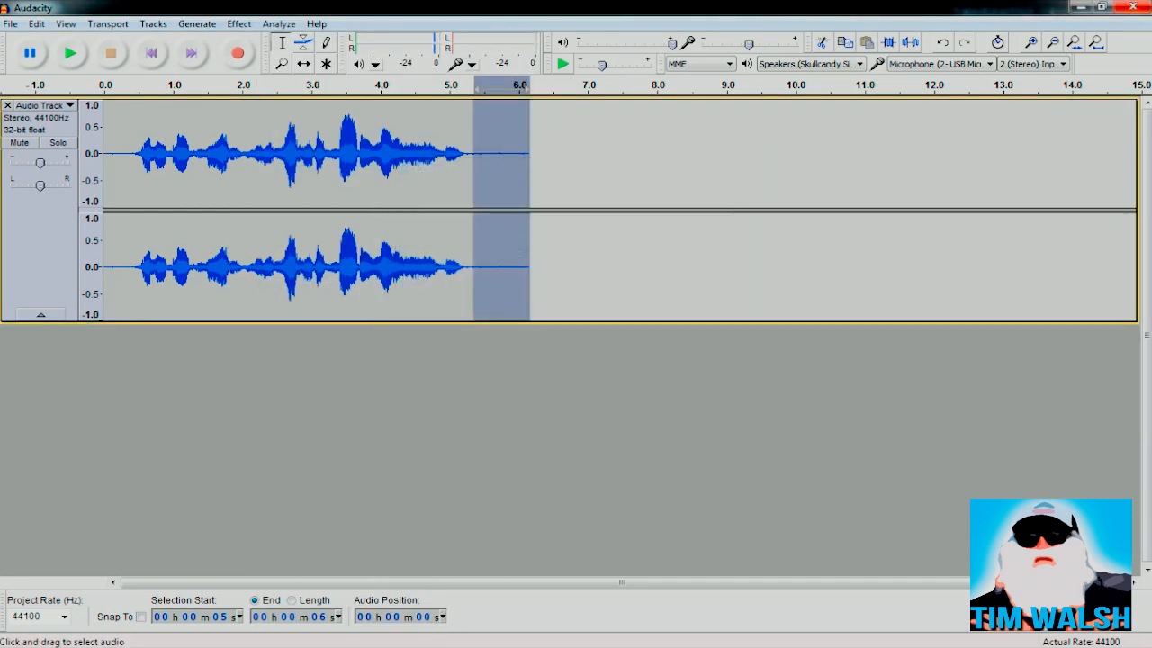
Apply Noise Removal to the entire recording using the captured noise profile and the existing settings
{"action": "key", "text": "ctrl+a"}
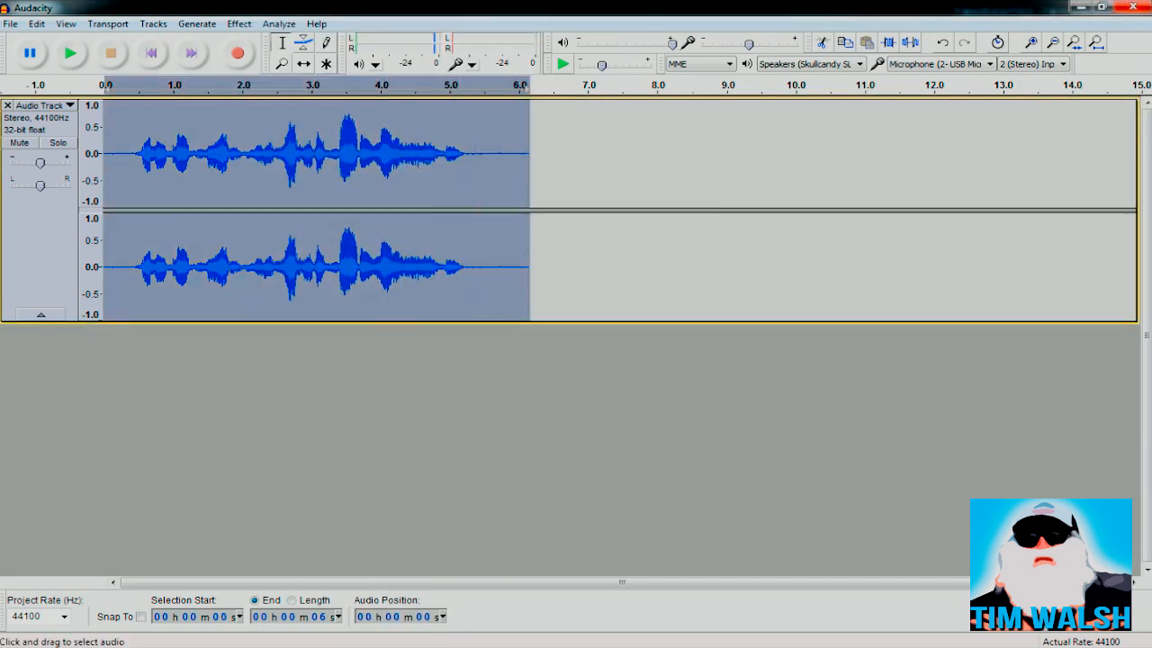
{"action": "left_click", "coordinate": [239, 23]}
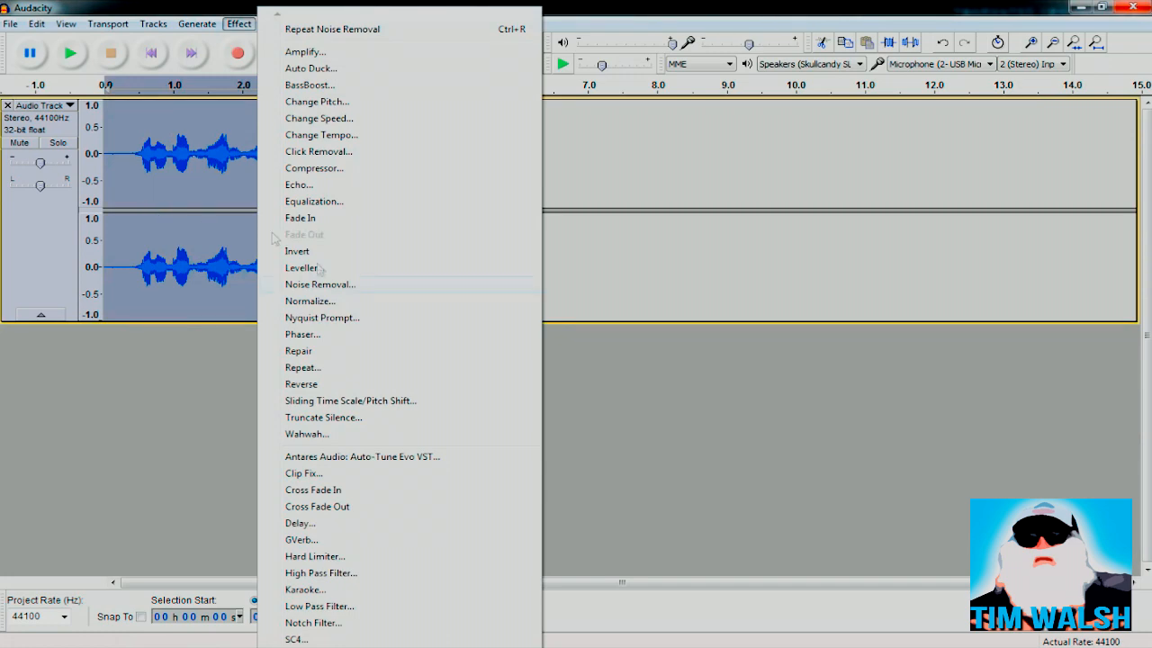
{"action": "left_click", "coordinate": [358, 284]}
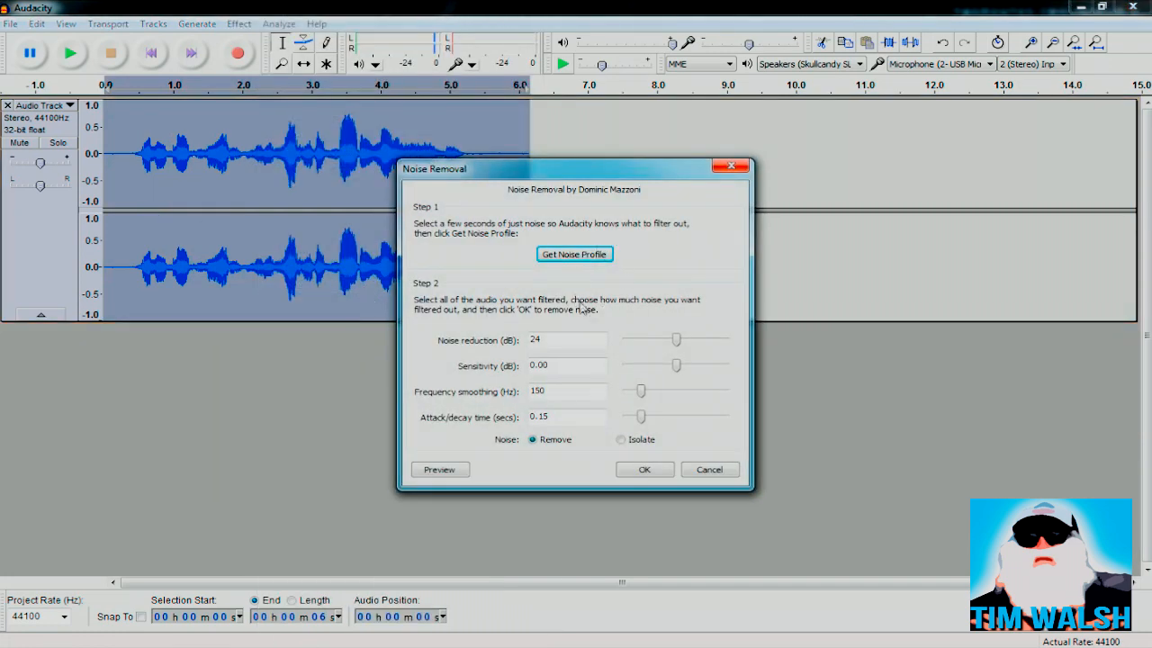
{"action": "left_click", "coordinate": [645, 469]}
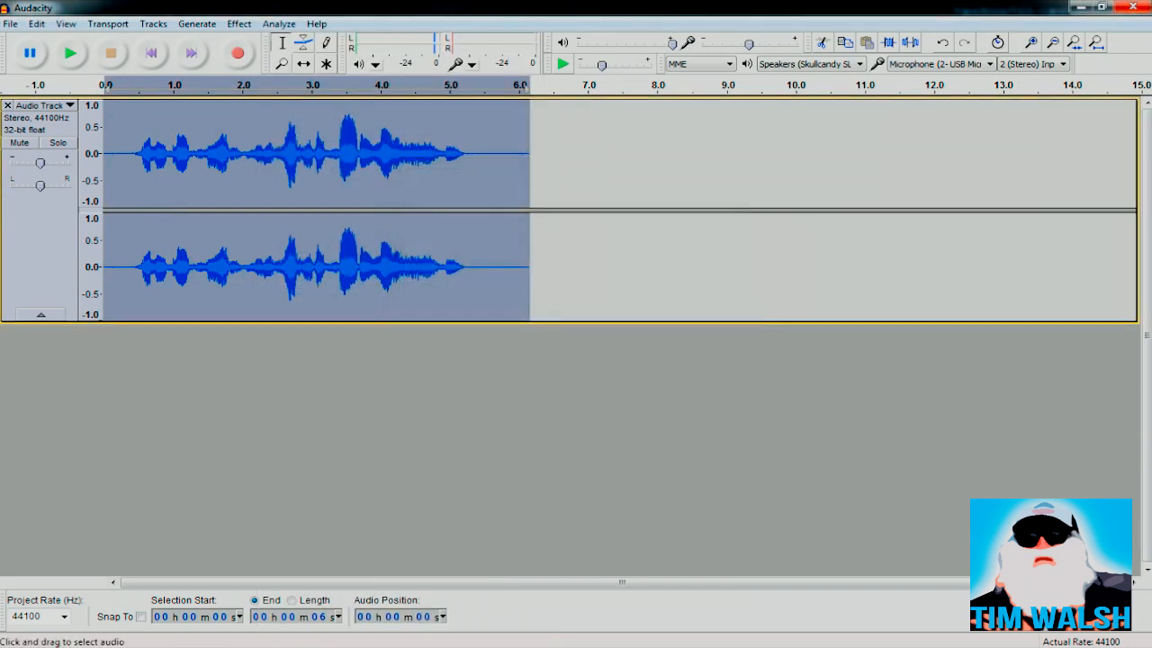
Check the cleaned silent tail of the waveform and play the recording back from the start
{"action": "left_click", "coordinate": [473, 180]}
{"action": "left_click_drag", "start_coordinate": [450, 180], "coordinate": [530, 180]}
{"action": "left_click", "coordinate": [490, 180]}
{"action": "left_click", "coordinate": [151, 53]}
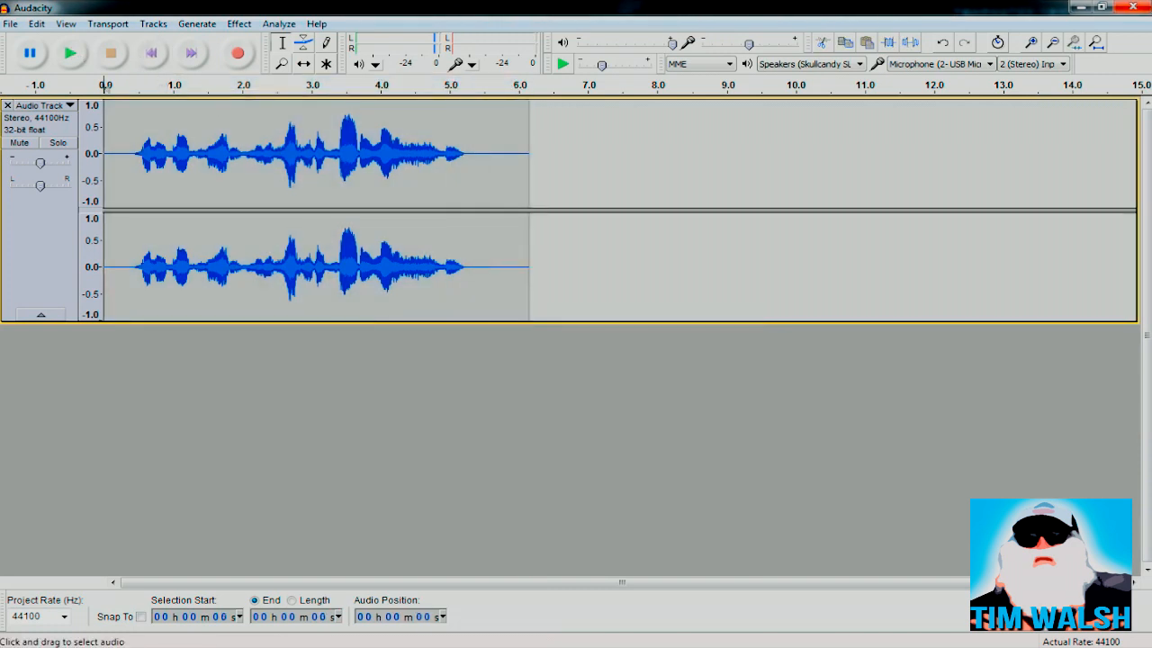
{"action": "left_click", "coordinate": [76, 57]}
Trim about 0.3 seconds of silence from the start of the recording and remove the silent tail after the speech
{"action": "left_click_drag", "start_coordinate": [135, 261], "coordinate": [104, 261]}
{"action": "left_click", "coordinate": [137, 261]}
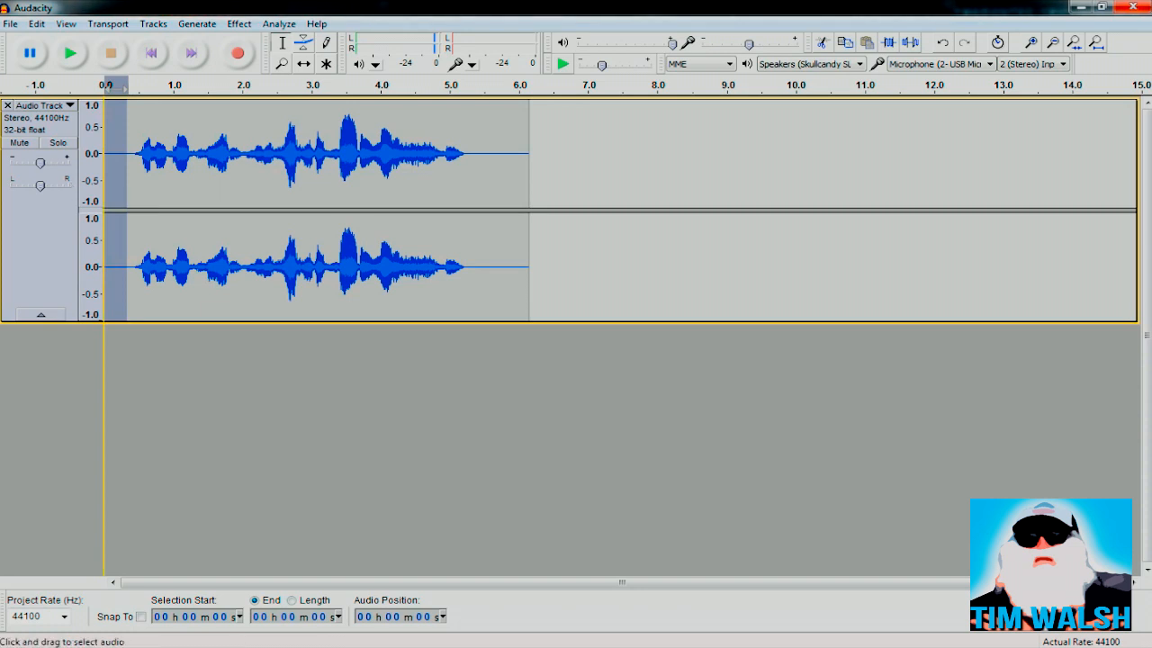
{"action": "key", "text": "Delete"}
{"action": "left_click_drag", "start_coordinate": [450, 261], "coordinate": [508, 261]}
{"action": "key", "text": "Delete"}
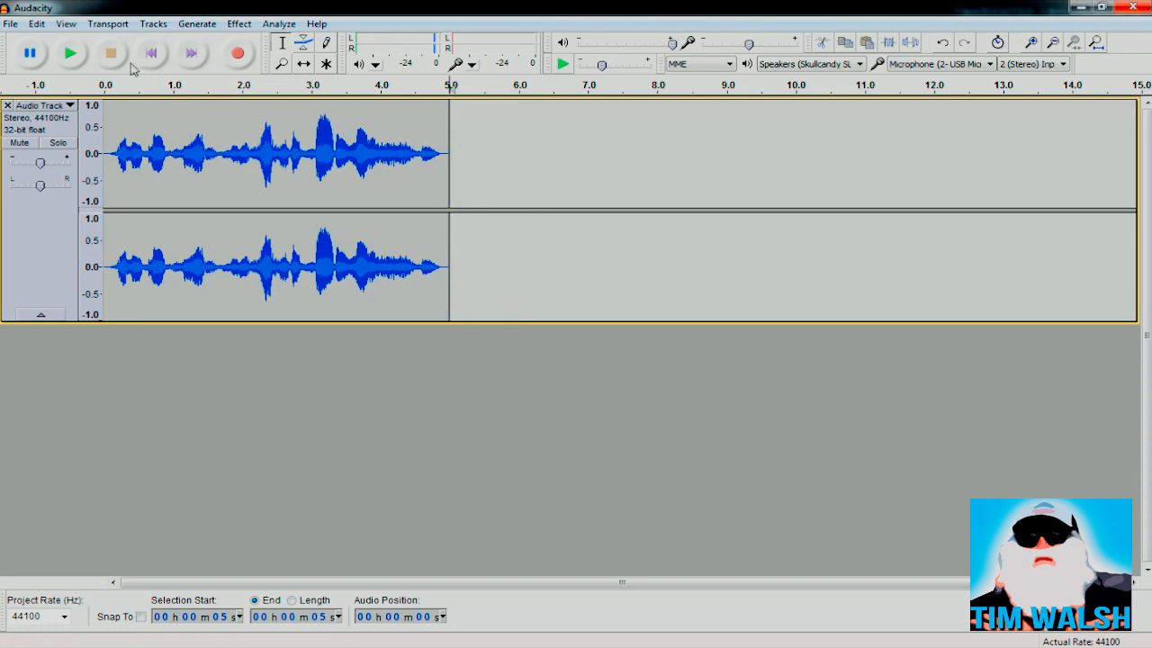
Apply BassBoost to the whole clip at 200 Hz with a 12 dB boost and play it back
{"action": "double_click", "coordinate": [154, 135]}
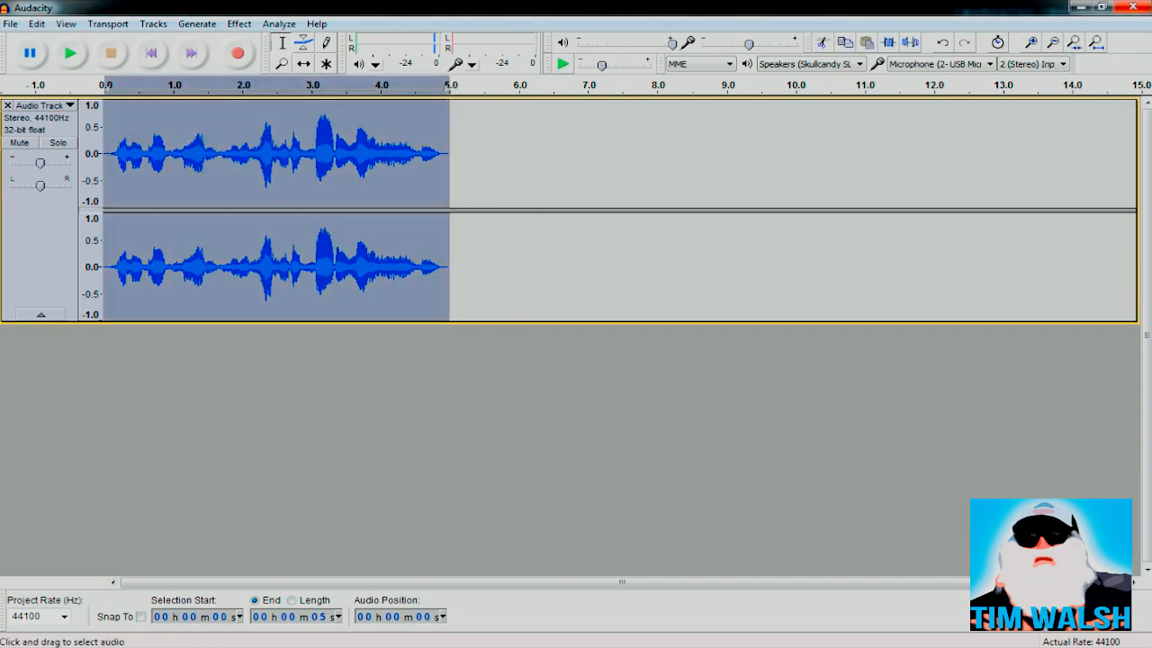
{"action": "left_click", "coordinate": [238, 23]}
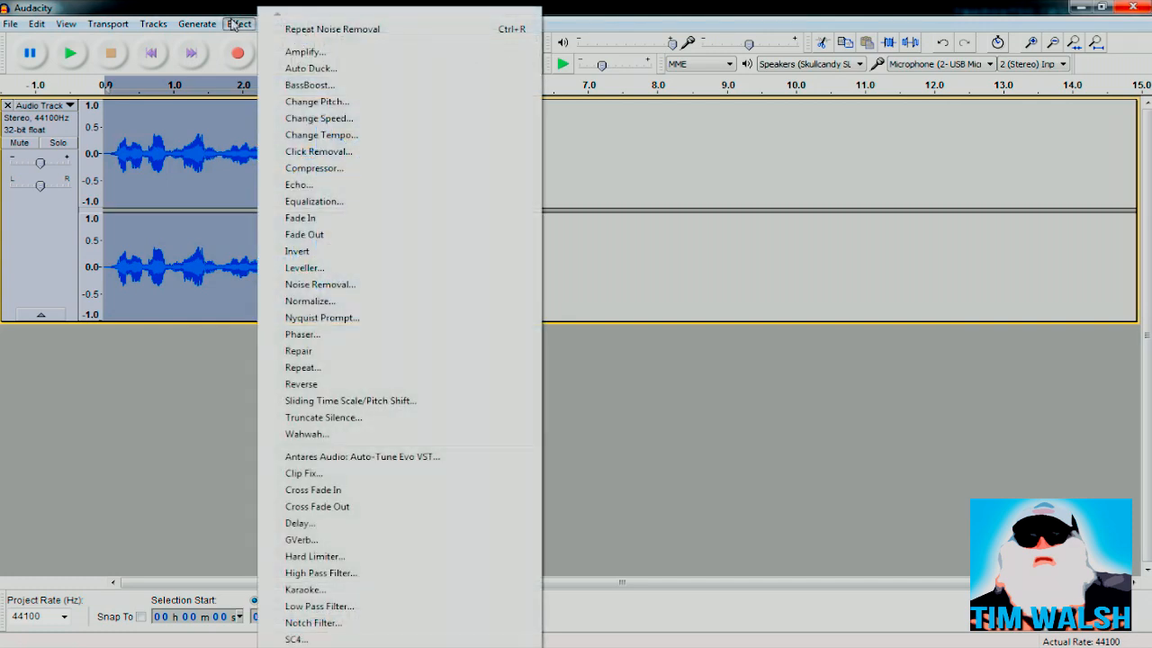
{"action": "left_click", "coordinate": [362, 86]}
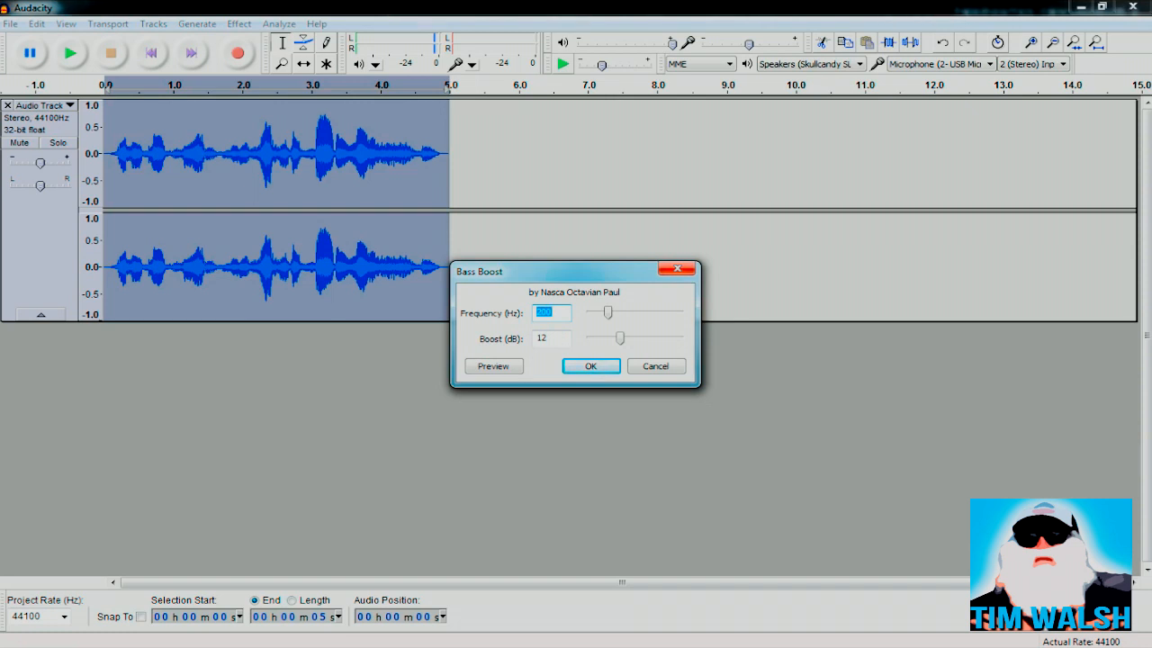
{"action": "left_click", "coordinate": [578, 368]}
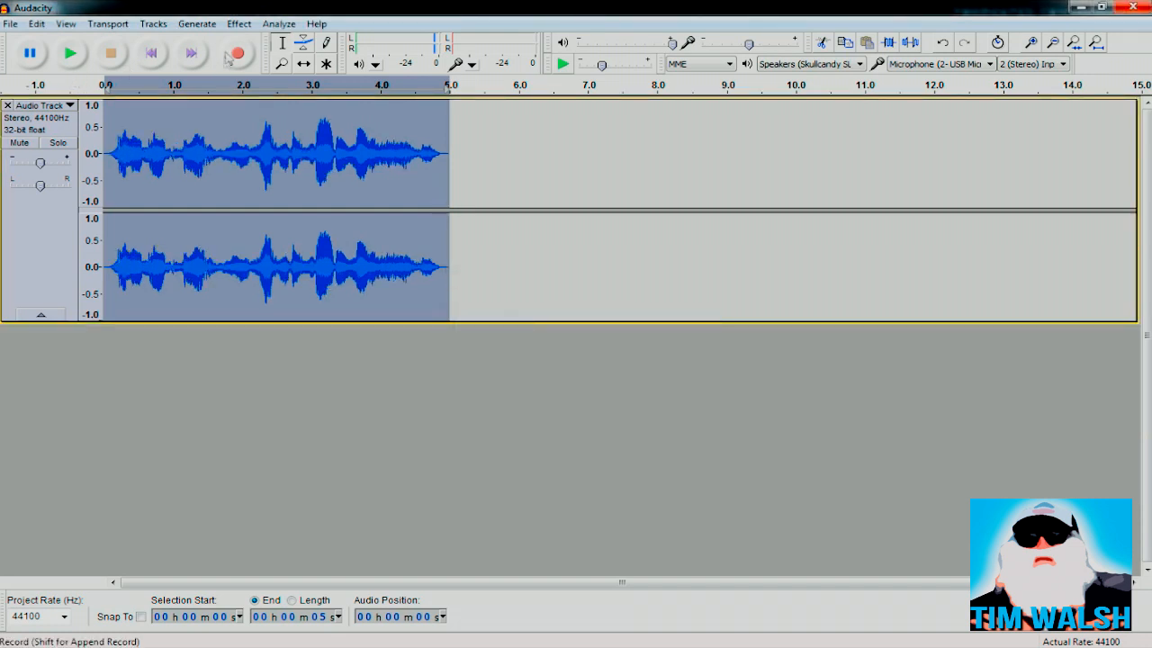
{"action": "left_click", "coordinate": [70, 53]}
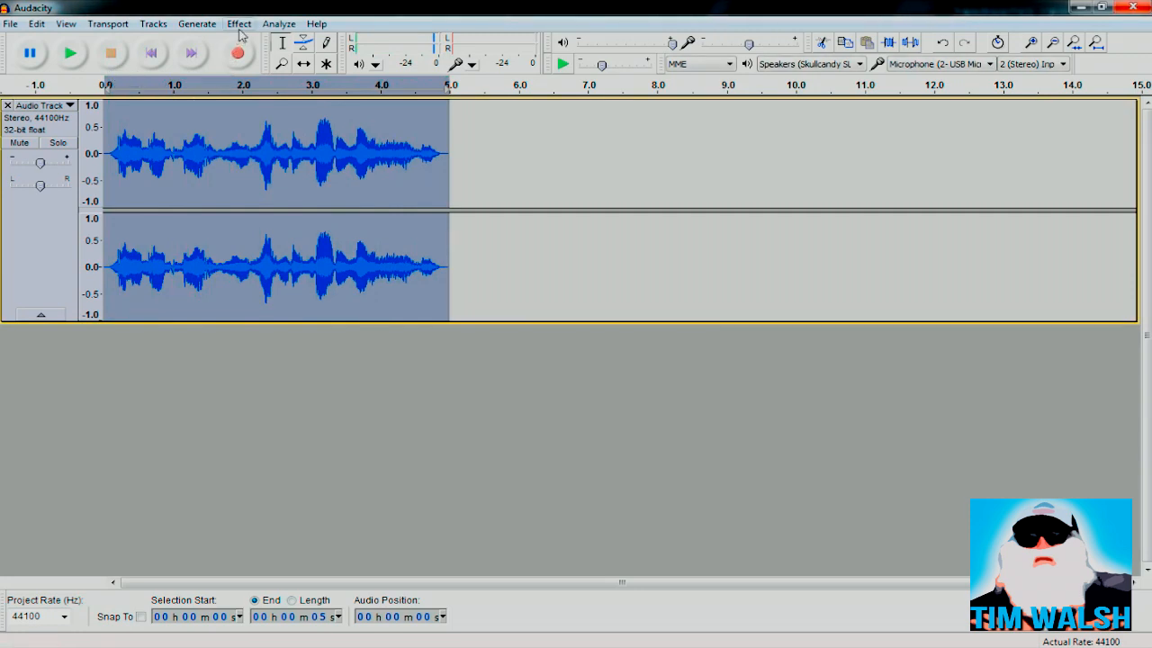
Amplify the whole clip to a new peak amplitude of -0.0 dB without clipping and play it back
{"action": "left_click", "coordinate": [238, 28]}
{"action": "left_click", "coordinate": [238, 28]}
{"action": "left_click", "coordinate": [238, 28]}
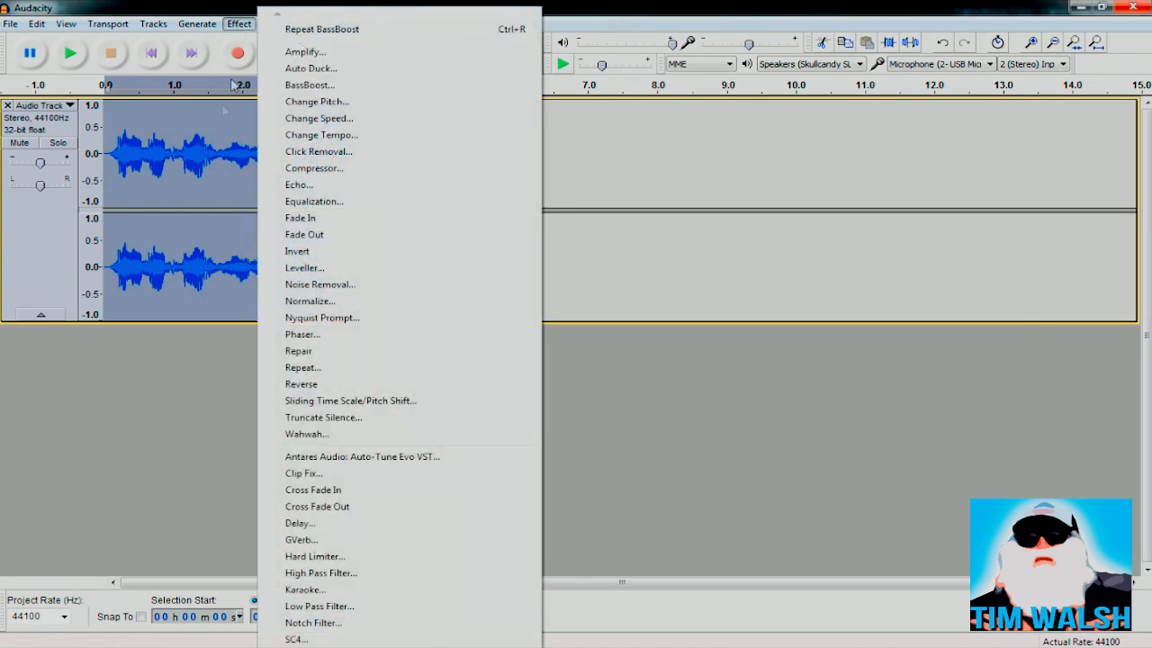
{"action": "left_click", "coordinate": [322, 53]}
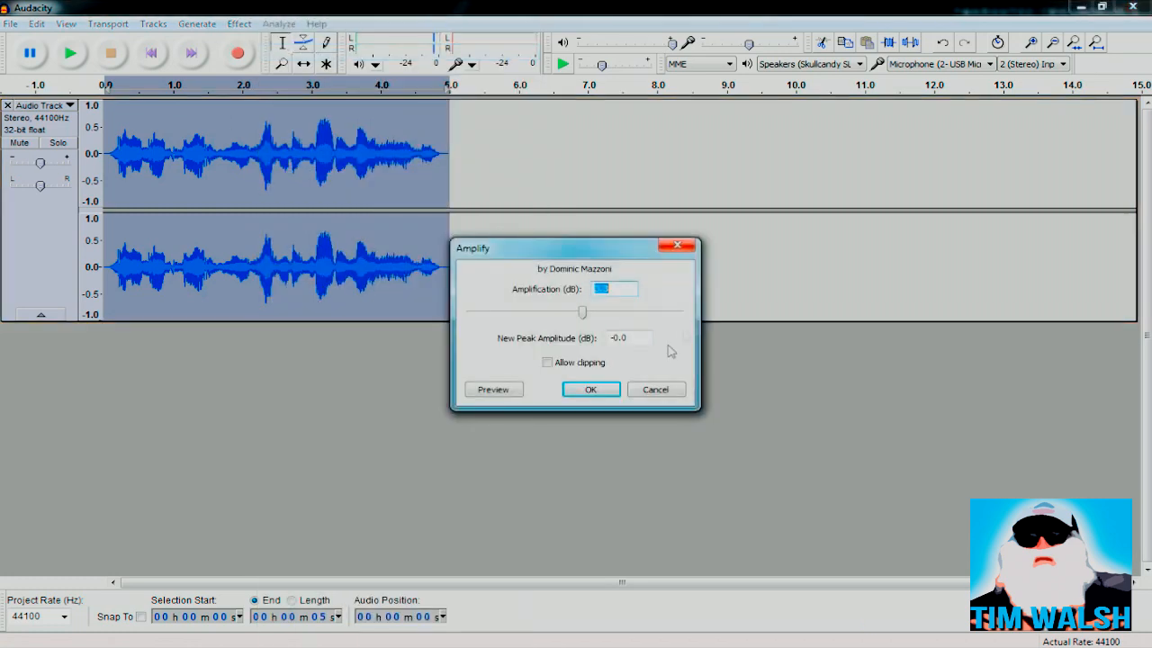
{"action": "left_click", "coordinate": [591, 391]}
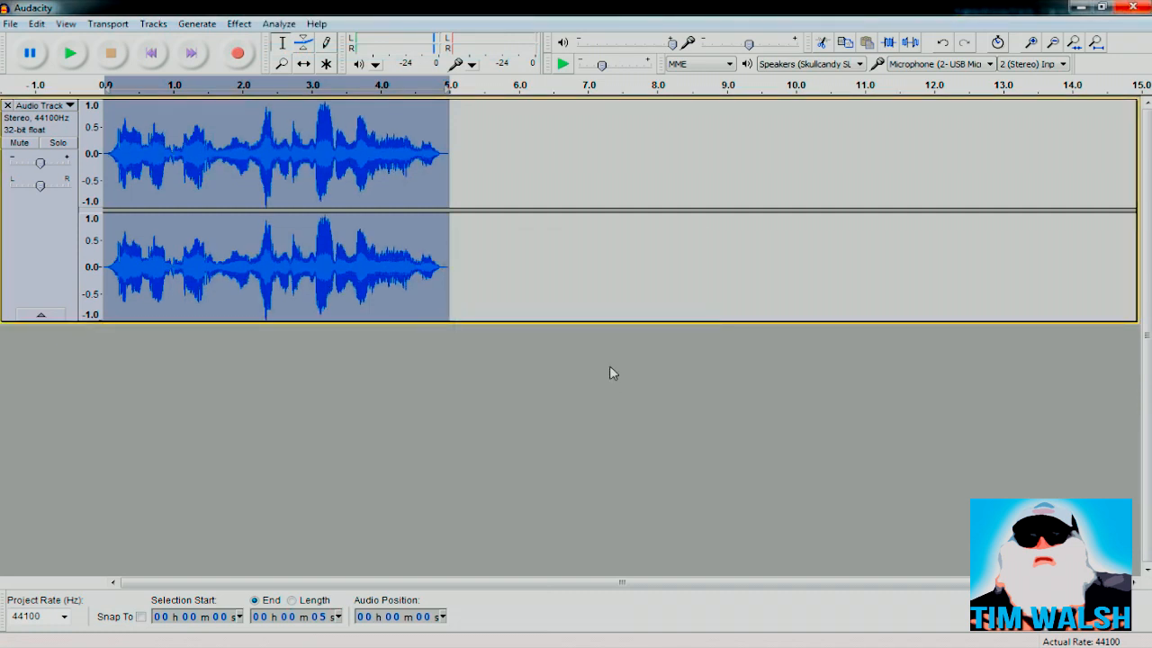
{"action": "left_click", "coordinate": [71, 54]}
Copy the clip into two additional stereo tracks and reduce the height of all three tracks
{"action": "left_click_drag", "start_coordinate": [250, 322], "coordinate": [270, 214]}
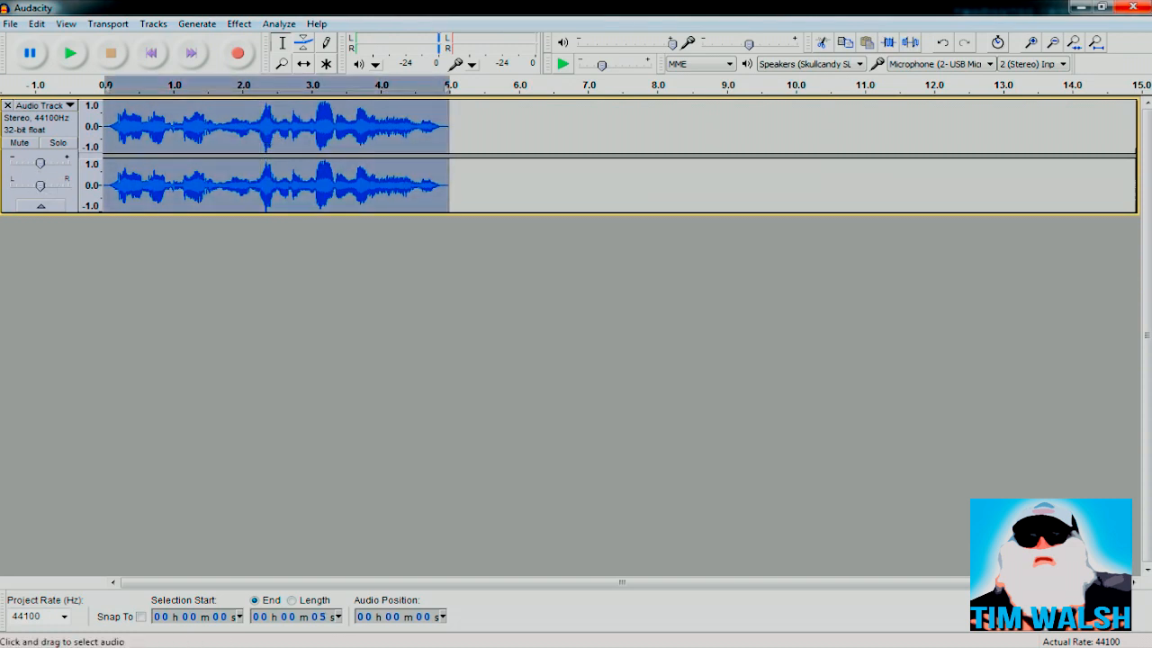
{"action": "left_click", "coordinate": [292, 234]}
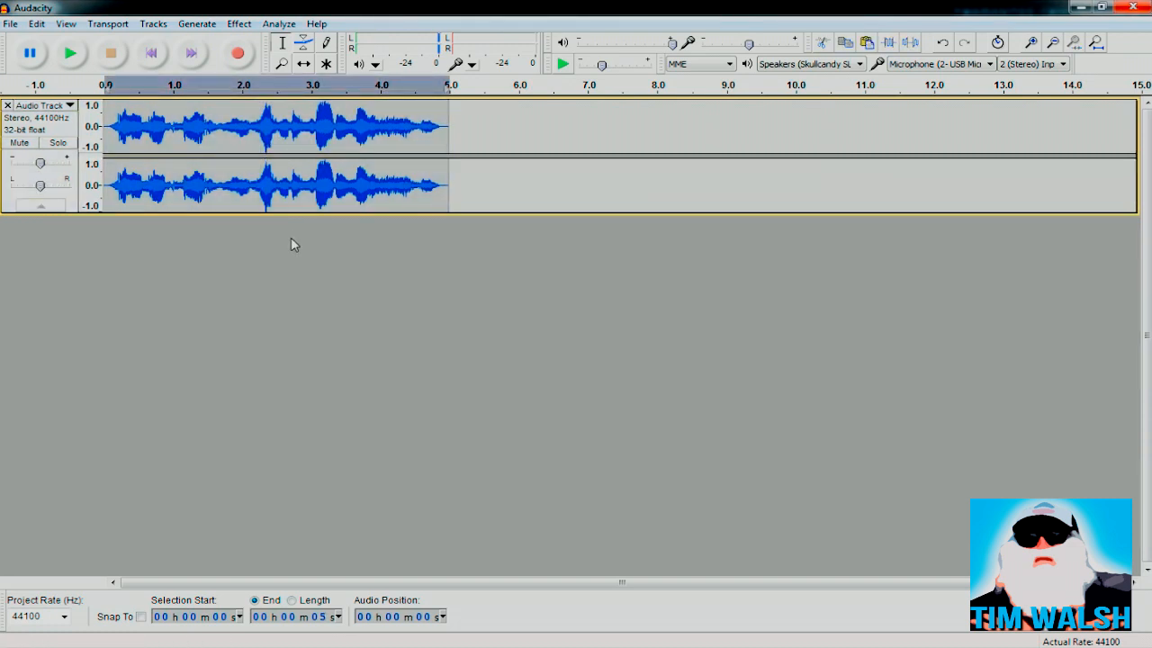
{"action": "key", "text": "ctrl+v"}
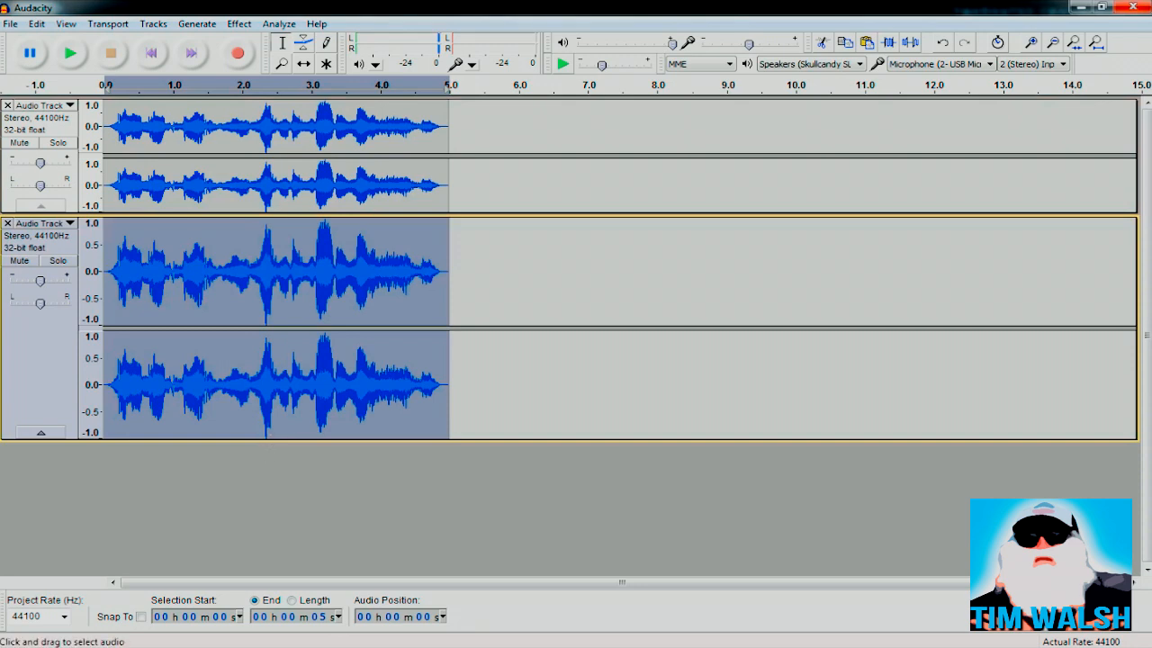
{"action": "left_click_drag", "start_coordinate": [272, 438], "coordinate": [290, 326]}
{"action": "left_click", "coordinate": [259, 384]}
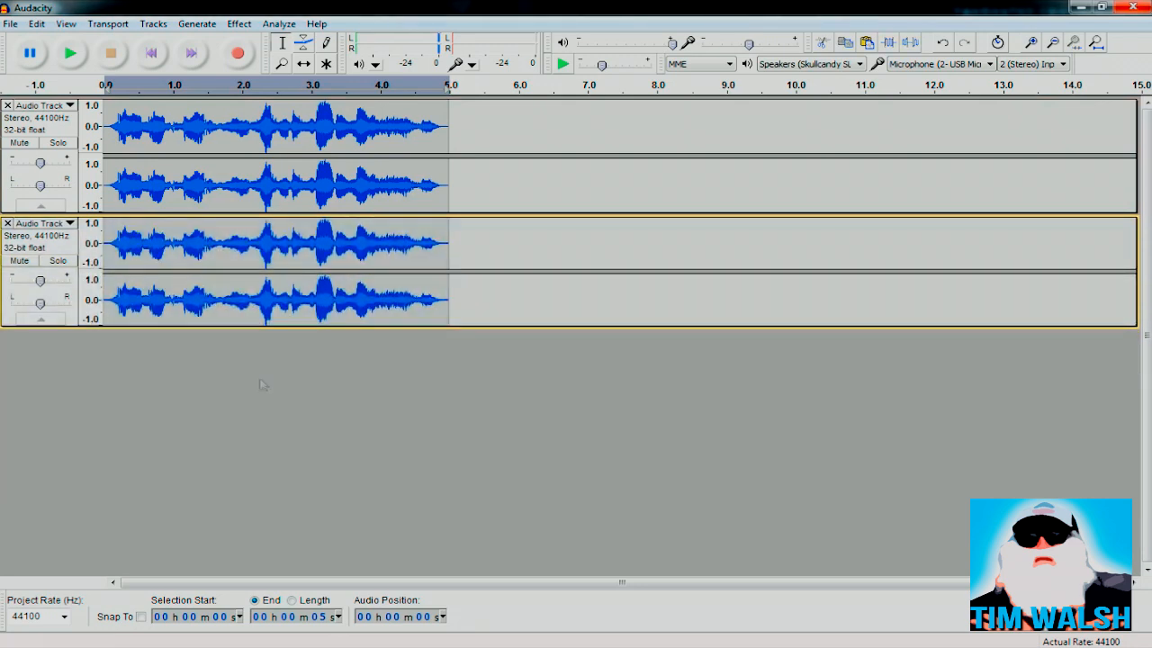
{"action": "key", "text": "ctrl+v"}
{"action": "left_click_drag", "start_coordinate": [277, 552], "coordinate": [291, 446]}
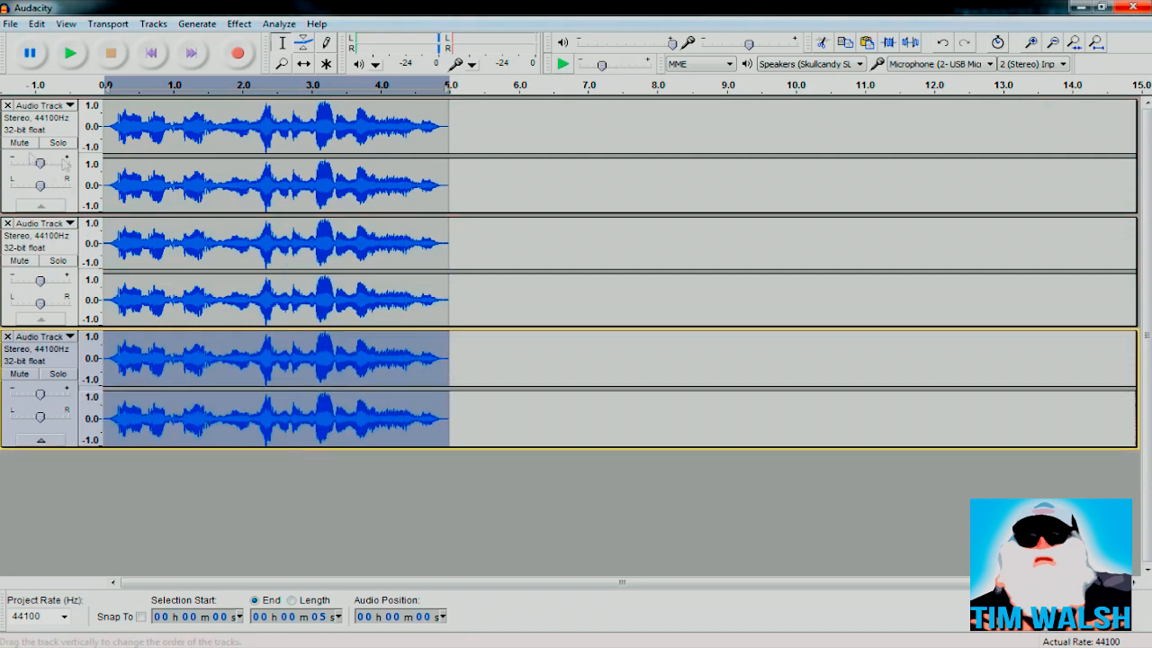
Lower the pitch of the first track with Change Pitch using a percent change of -4
{"action": "left_click", "coordinate": [56, 177]}
{"action": "left_click", "coordinate": [237, 23]}
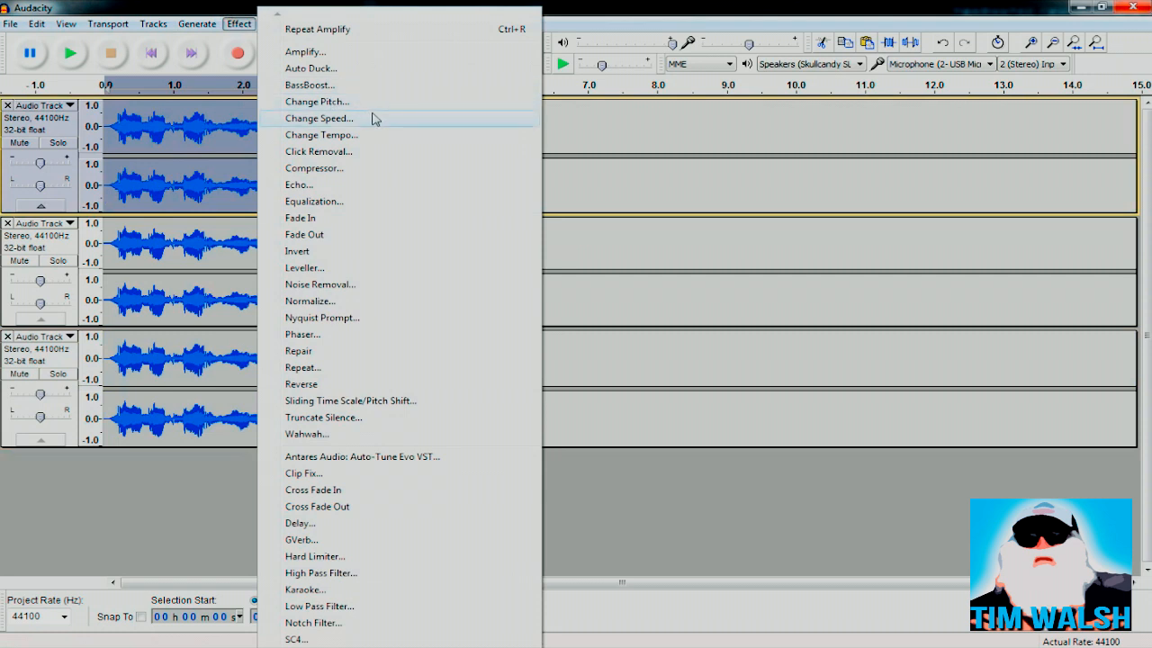
{"action": "left_click", "coordinate": [318, 105]}
{"action": "double_click", "coordinate": [563, 378]}
{"action": "type", "text": "-4"}
{"action": "left_click", "coordinate": [656, 435]}
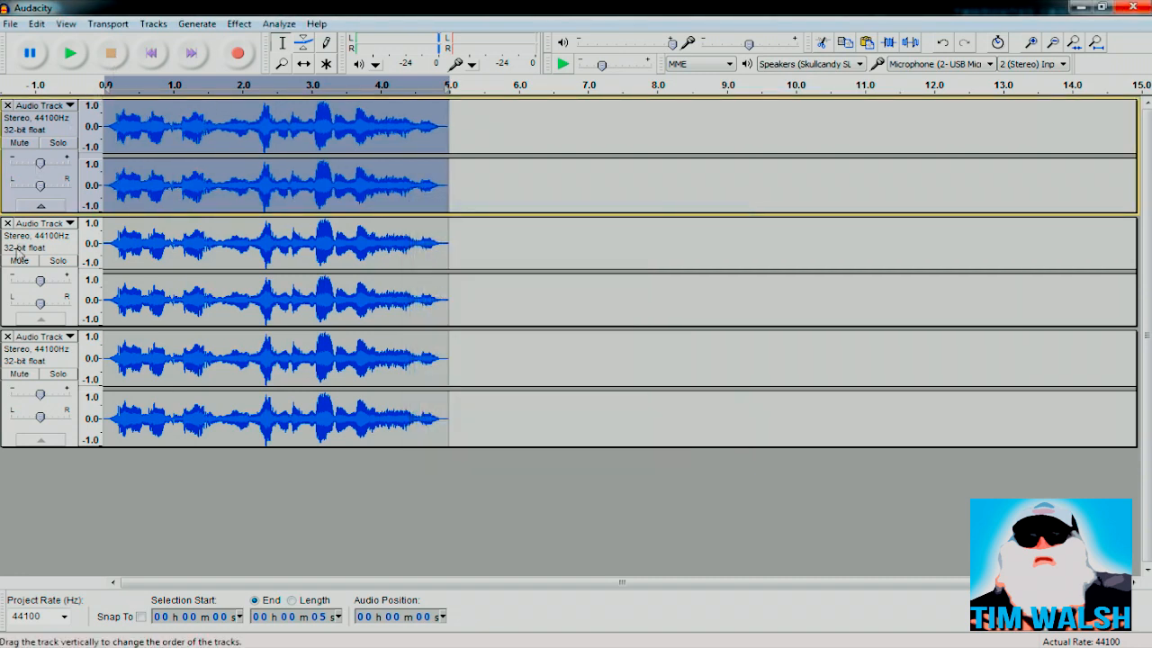
Play the first track alone with the two copies muted, and unmute both copies after listening
{"action": "left_click", "coordinate": [19, 260]}
{"action": "left_click", "coordinate": [20, 375]}
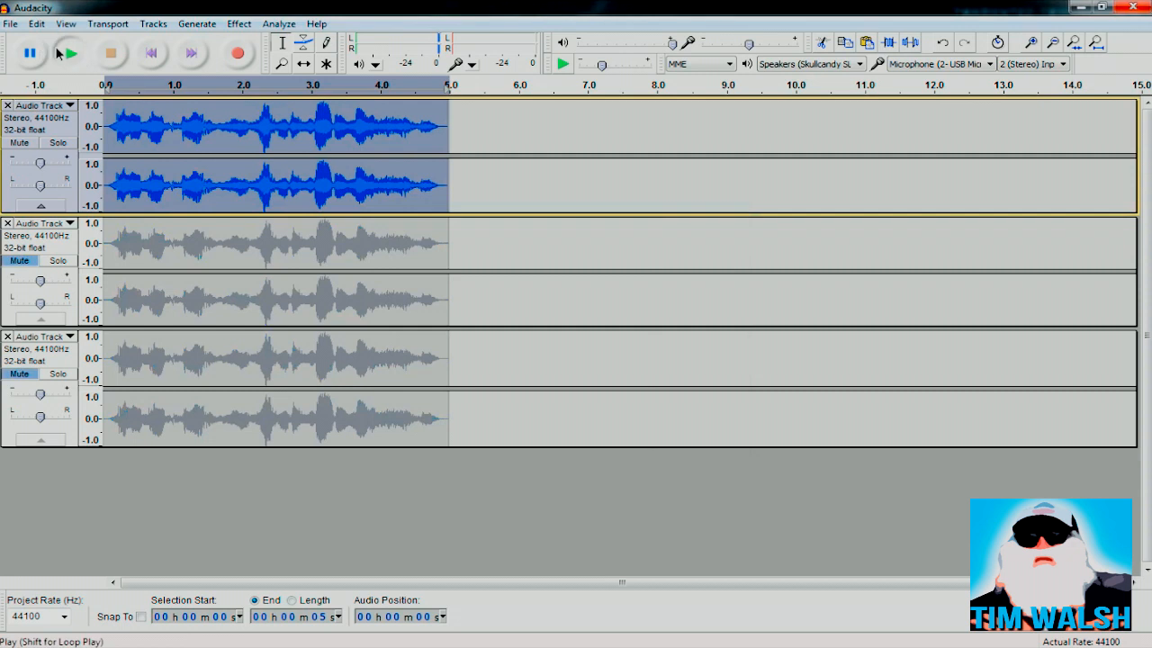
{"action": "left_click", "coordinate": [70, 53]}
{"action": "left_click", "coordinate": [111, 54]}
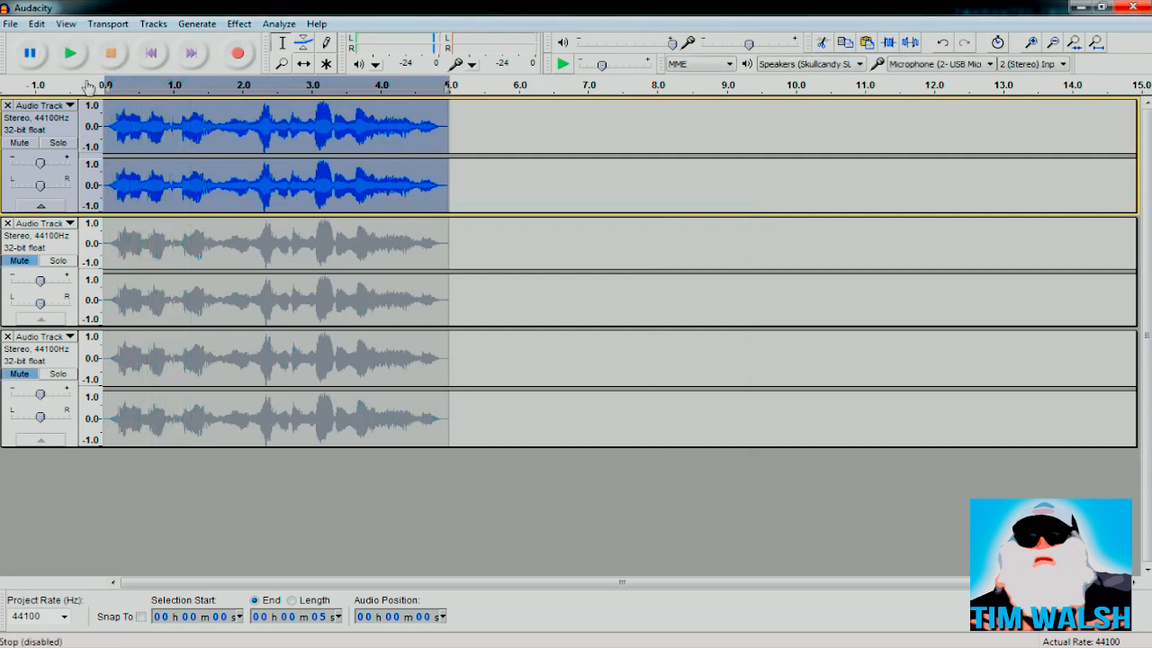
{"action": "left_click", "coordinate": [29, 261]}
{"action": "left_click", "coordinate": [29, 374]}
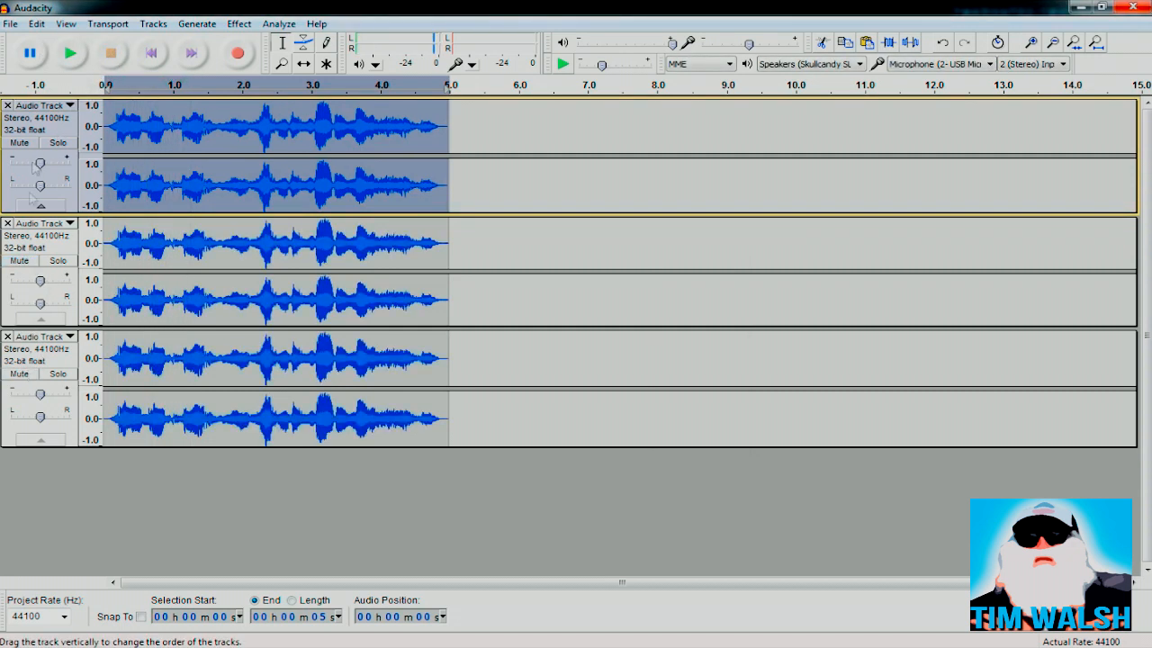
Mute the first and third tracks and select the middle track
{"action": "left_click", "coordinate": [20, 143]}
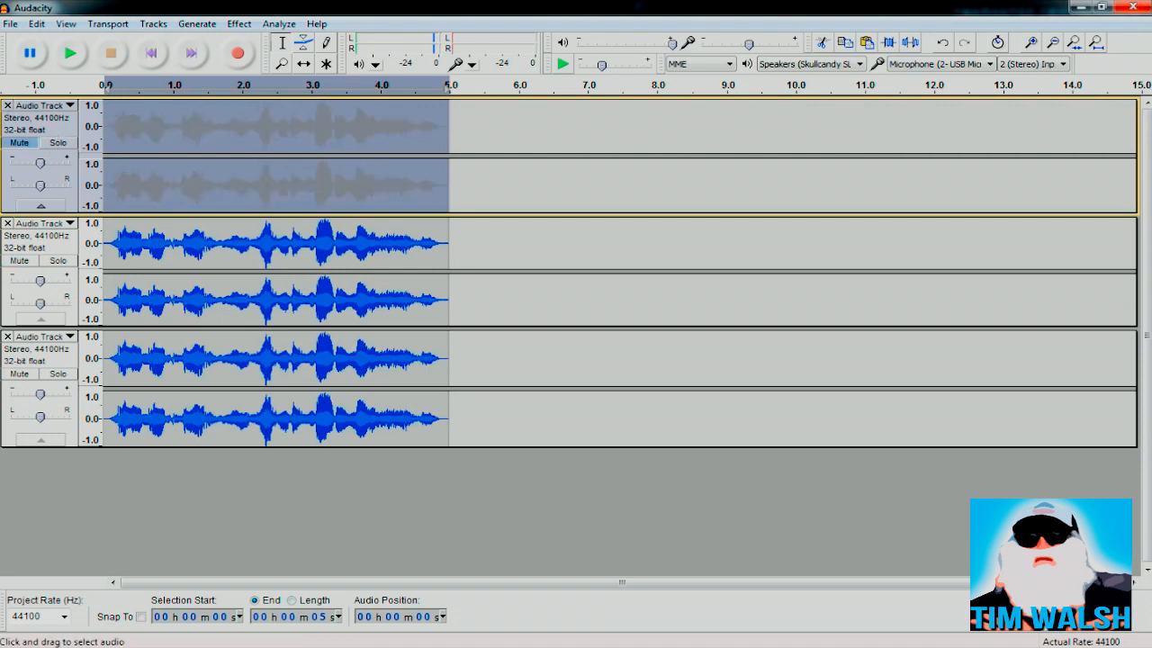
{"action": "left_click", "coordinate": [56, 144]}
{"action": "left_click", "coordinate": [57, 144]}
{"action": "left_click", "coordinate": [57, 144]}
{"action": "left_click", "coordinate": [57, 144]}
{"action": "left_click", "coordinate": [18, 374]}
{"action": "key", "text": "Down"}
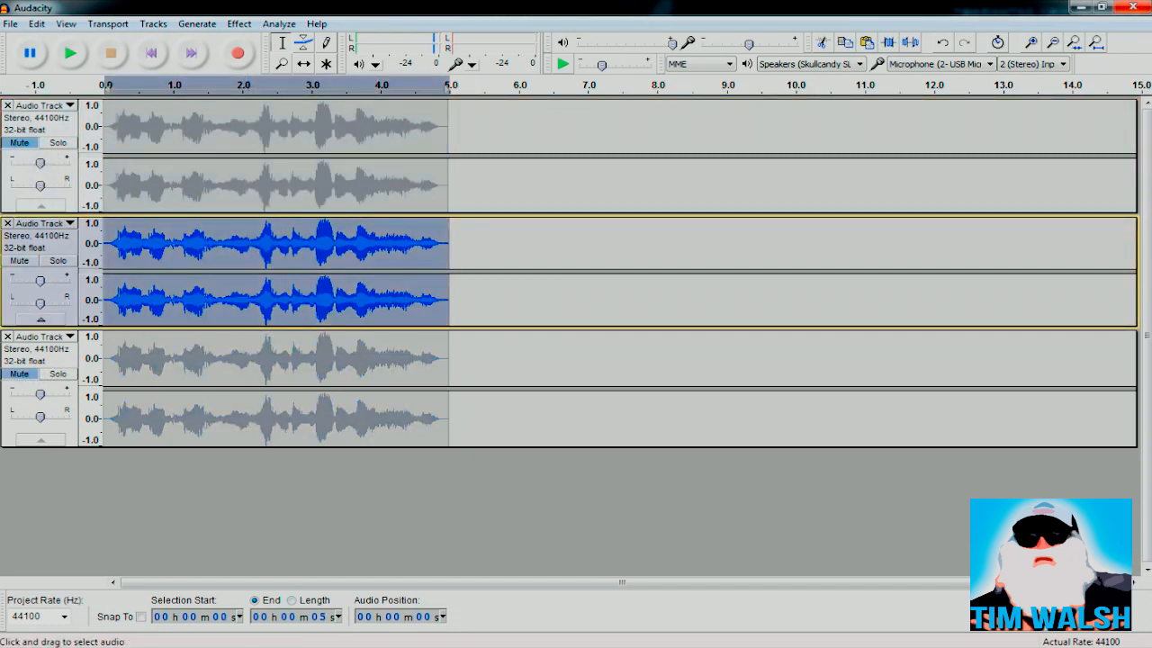
Unmute the third track, mute the middle one and make the third track the selected one
{"action": "left_click", "coordinate": [19, 375]}
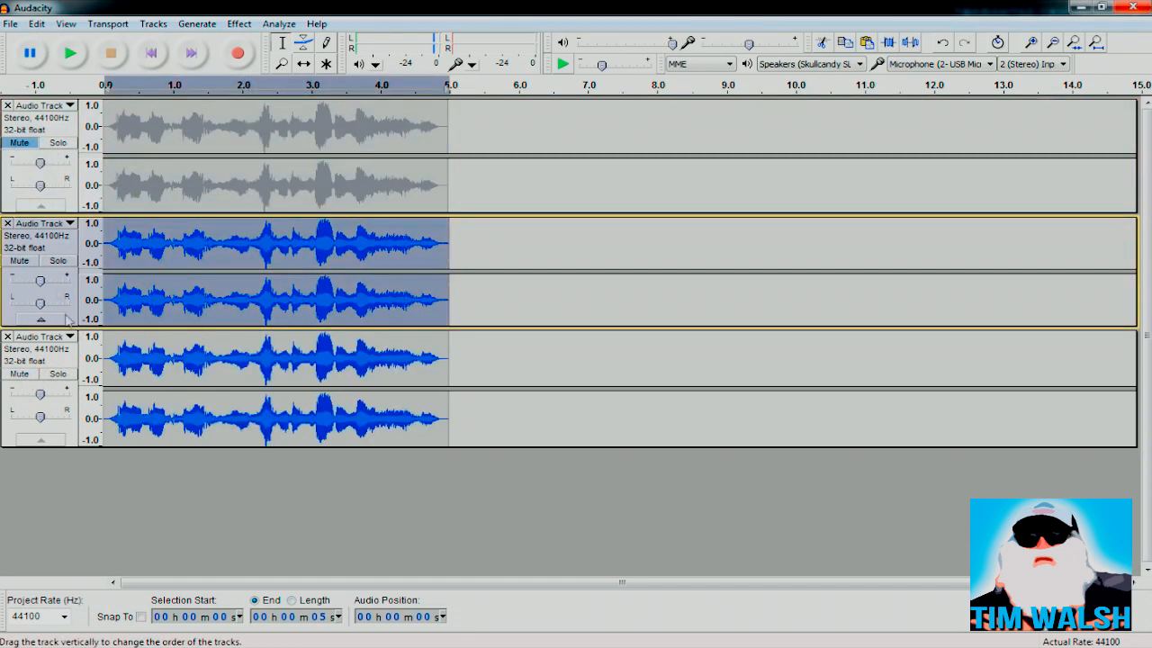
{"action": "left_click", "coordinate": [22, 261]}
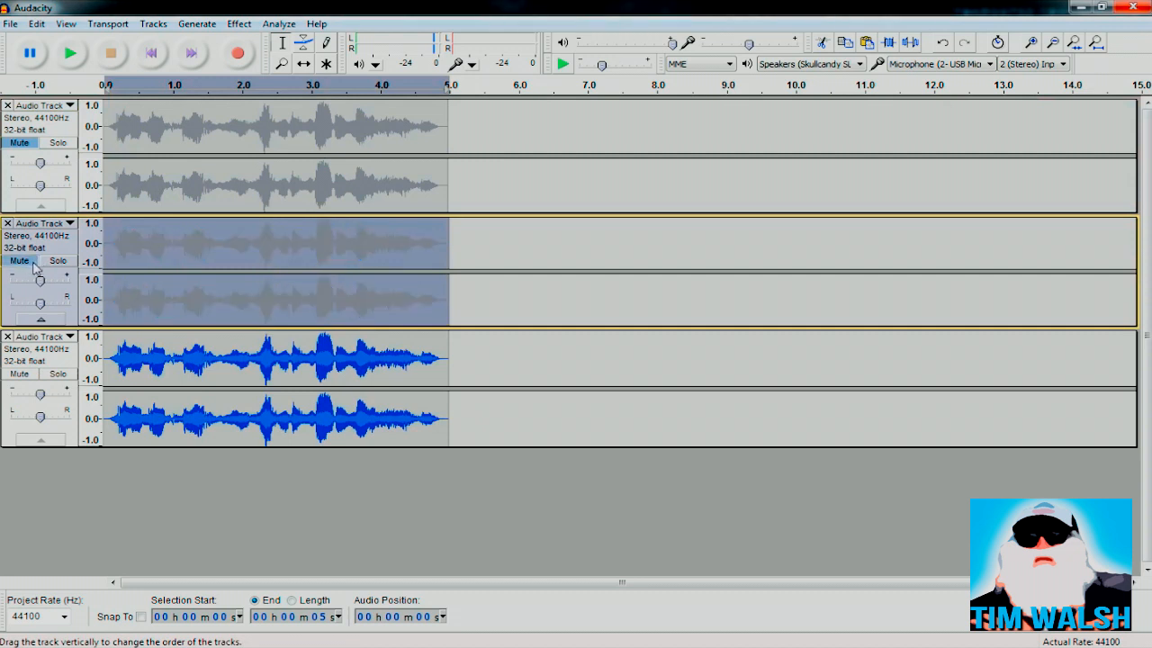
{"action": "key", "text": "Down"}
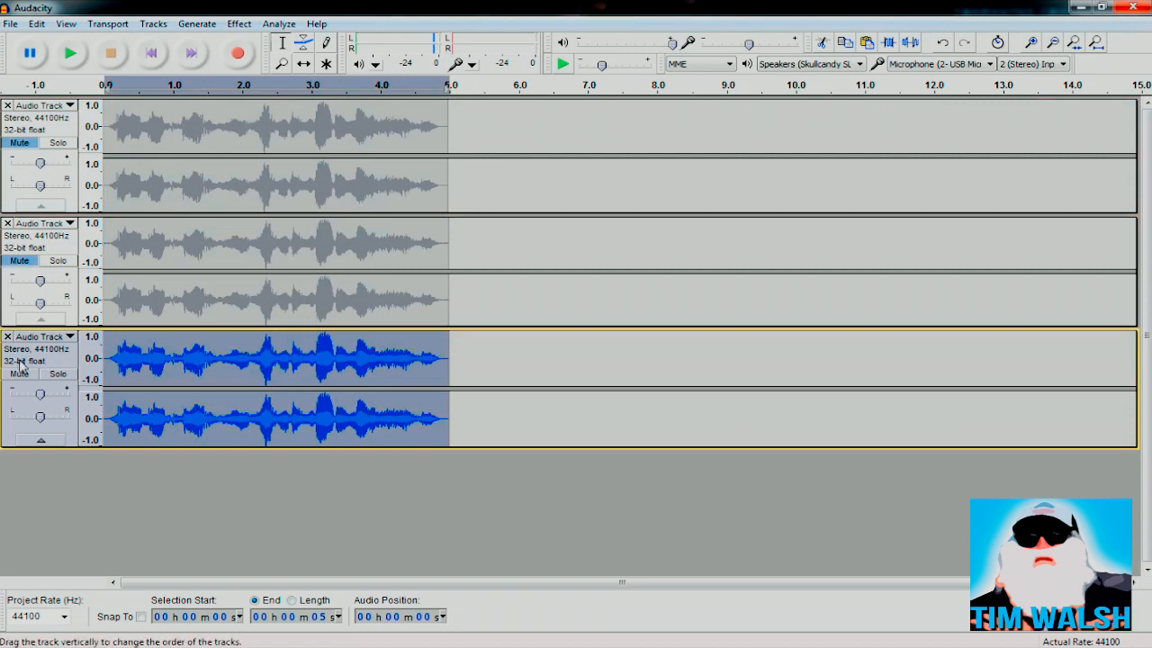
Raise the pitch of the third track with Change Pitch using a percent change of 8 and play it back
{"action": "left_click", "coordinate": [239, 24]}
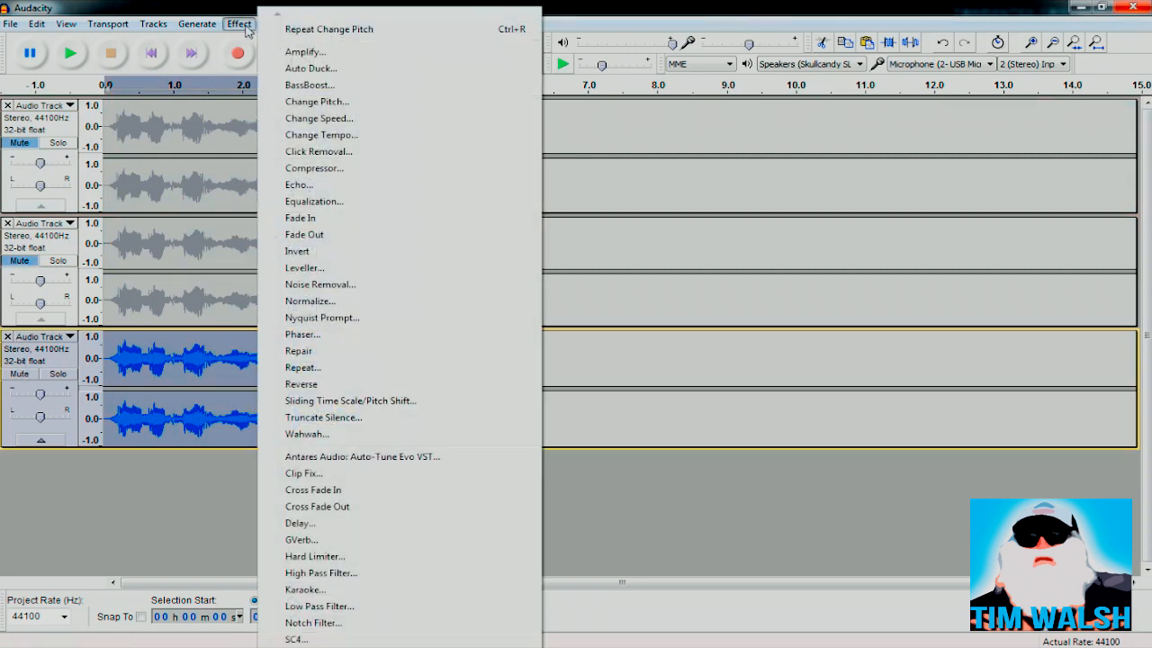
{"action": "left_click", "coordinate": [317, 102]}
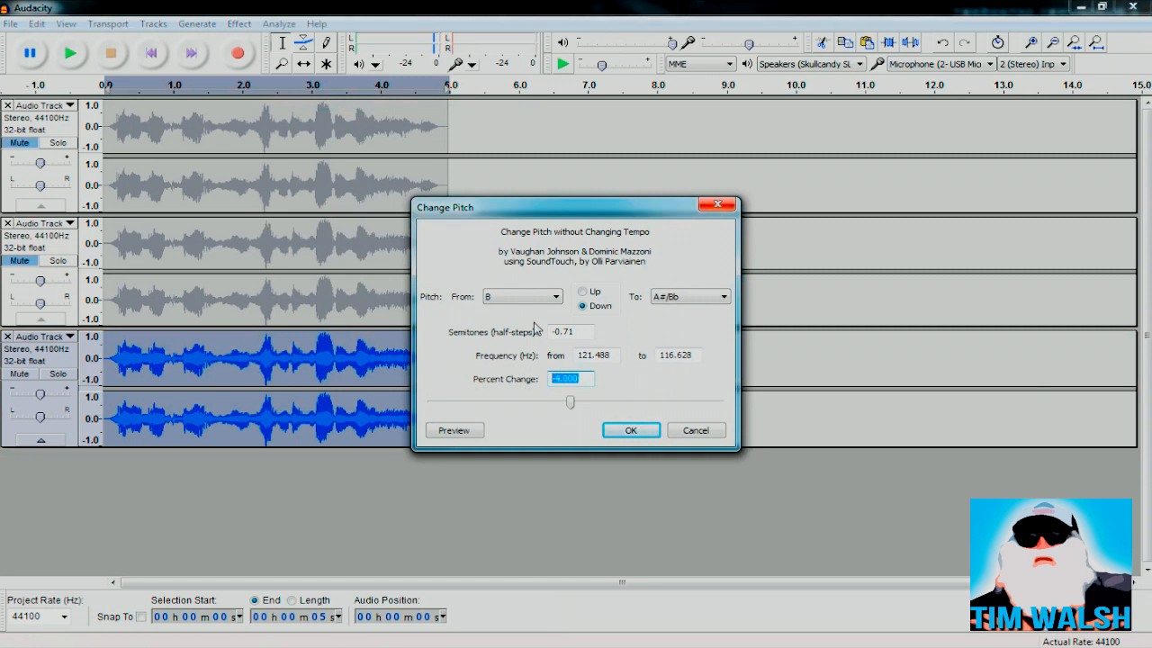
{"action": "type", "text": "8"}
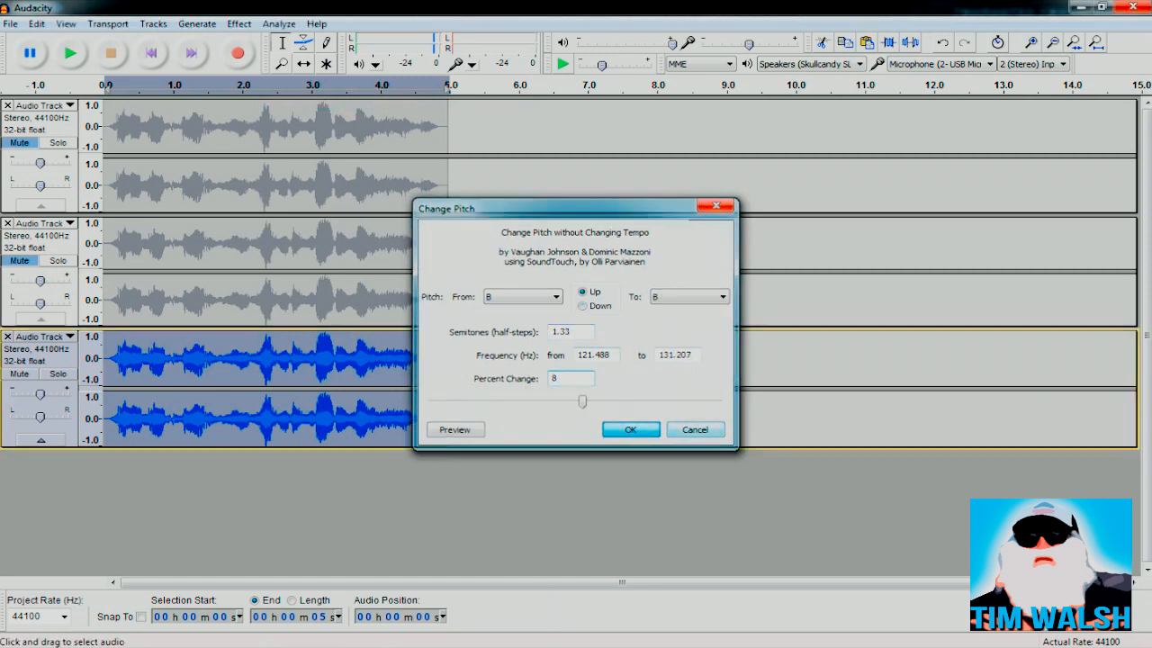
{"action": "key", "text": "Return"}
{"action": "left_click", "coordinate": [69, 53]}
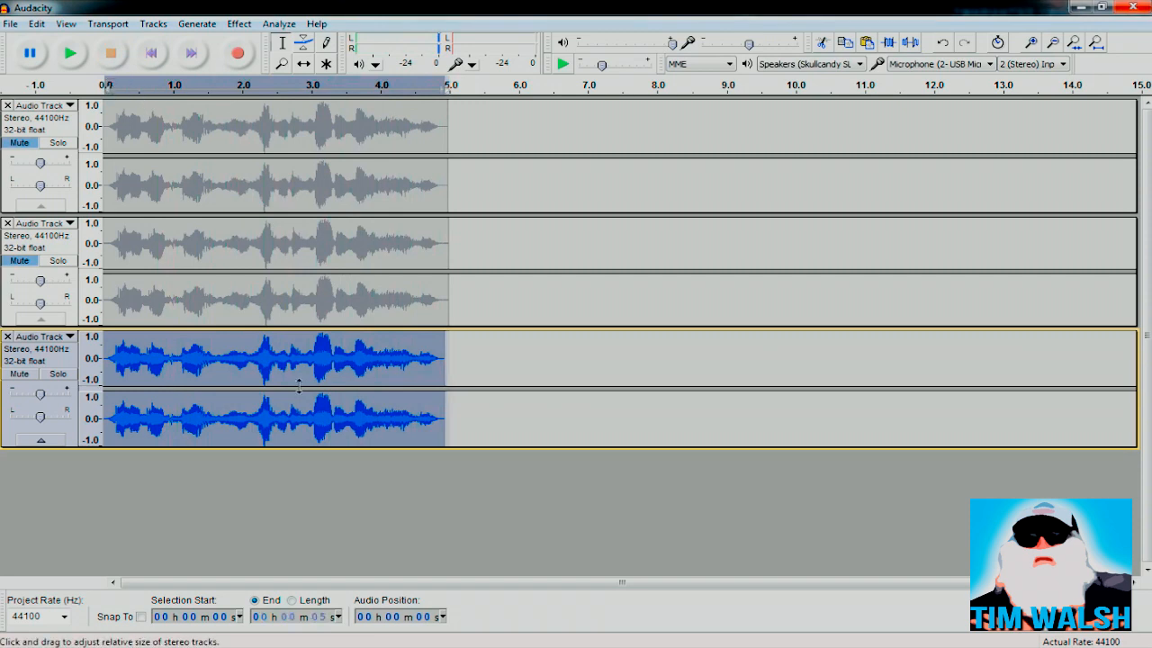
Apply Echo to the third track with a 0.05 second delay time and 0.5 decay factor, and play it back
{"action": "left_click", "coordinate": [237, 25]}
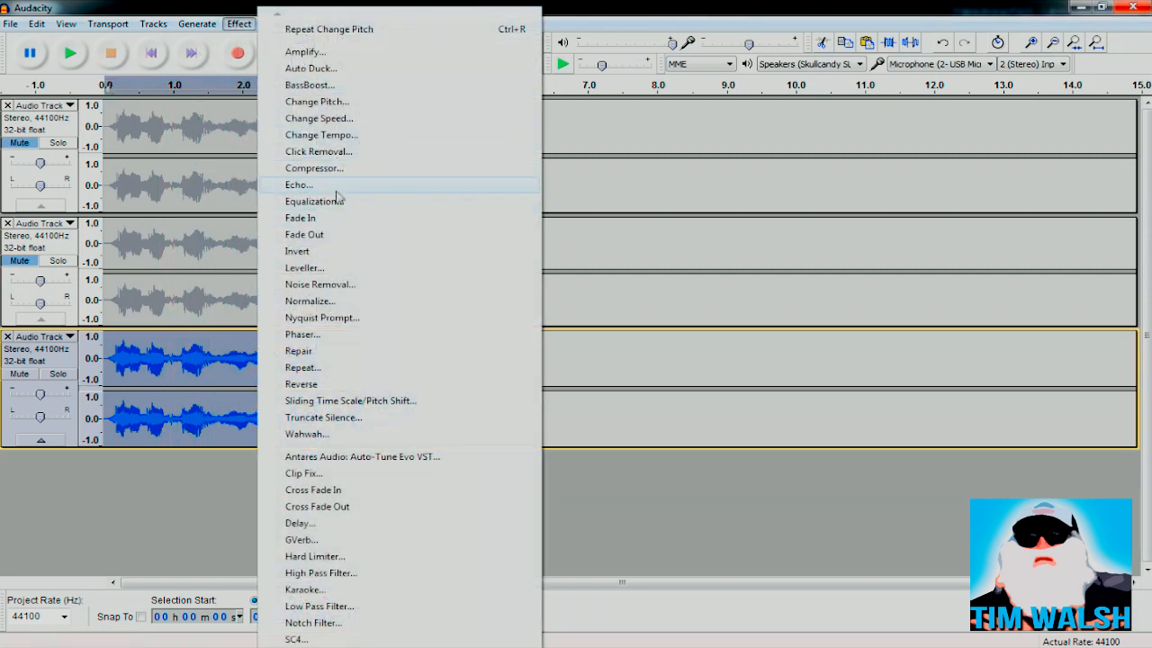
{"action": "left_click", "coordinate": [337, 185]}
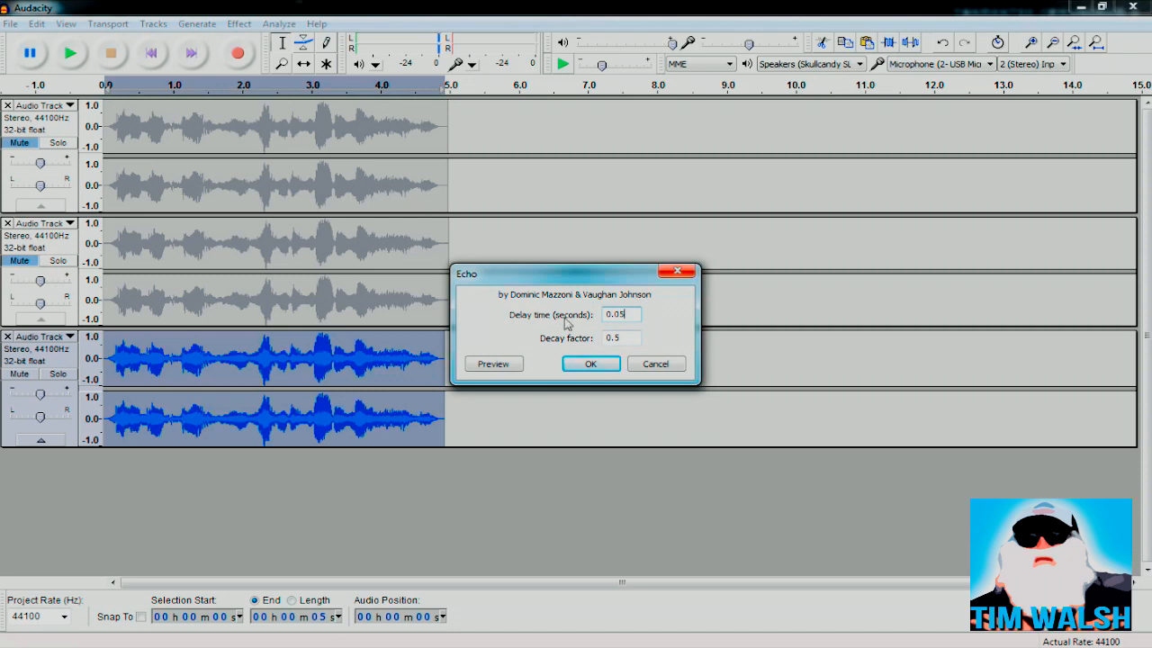
{"action": "left_click", "coordinate": [591, 364]}
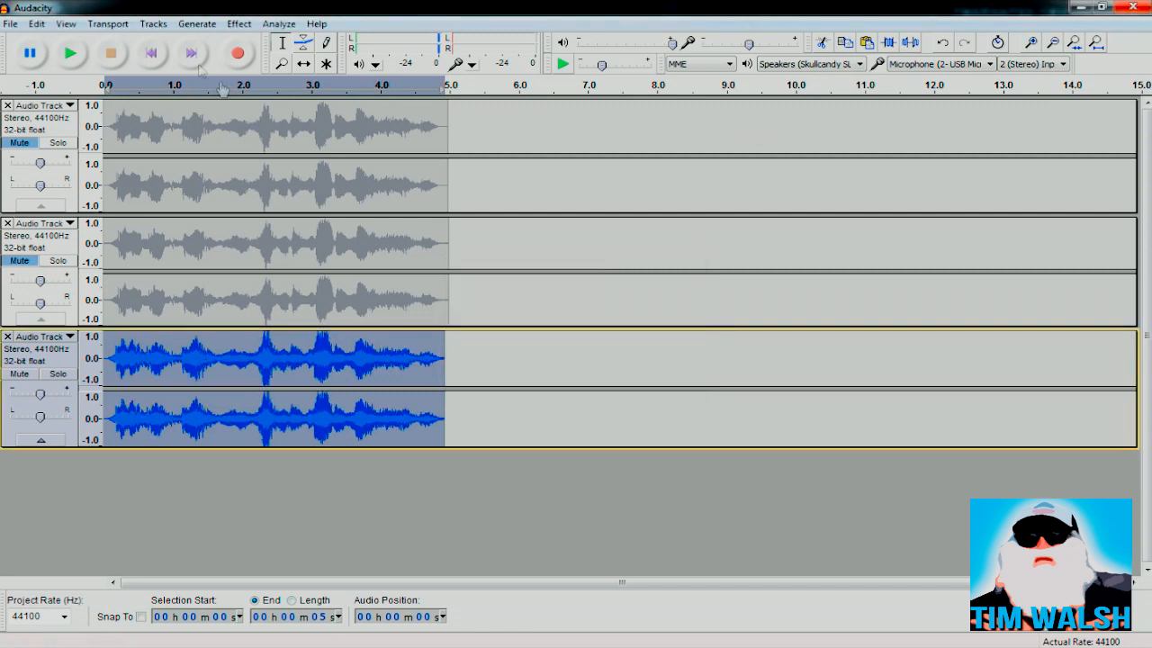
{"action": "left_click", "coordinate": [72, 54]}
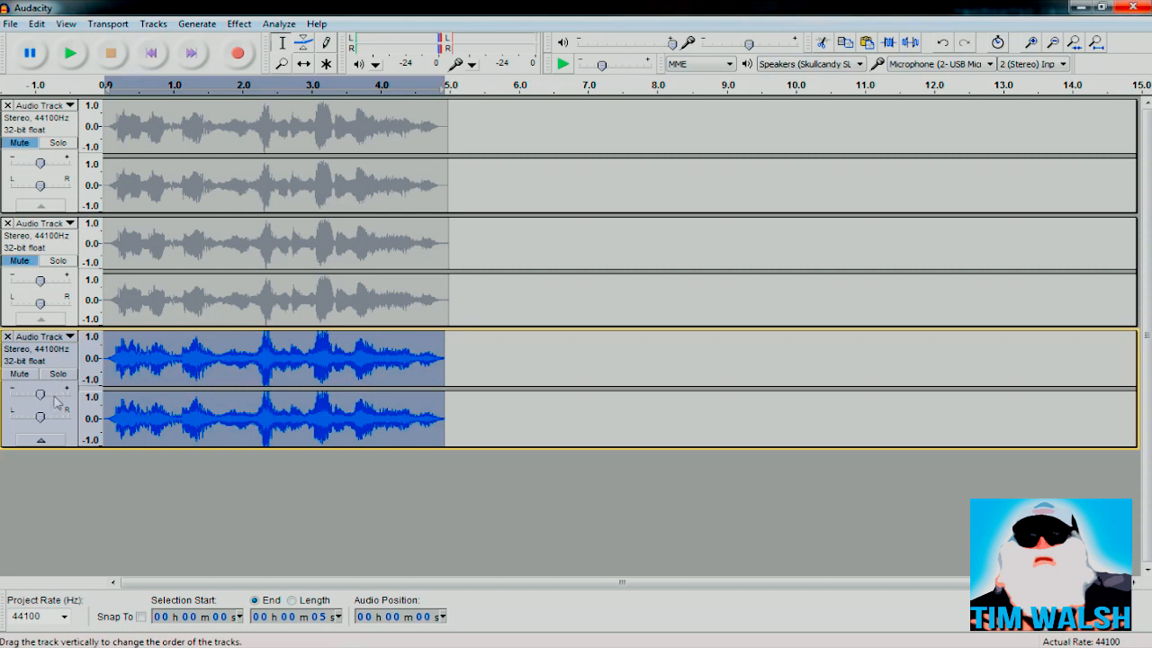
Lower the third track's gain and pan it fully left, checking the result with a short playback
{"action": "left_click_drag", "start_coordinate": [40, 396], "coordinate": [37, 396]}
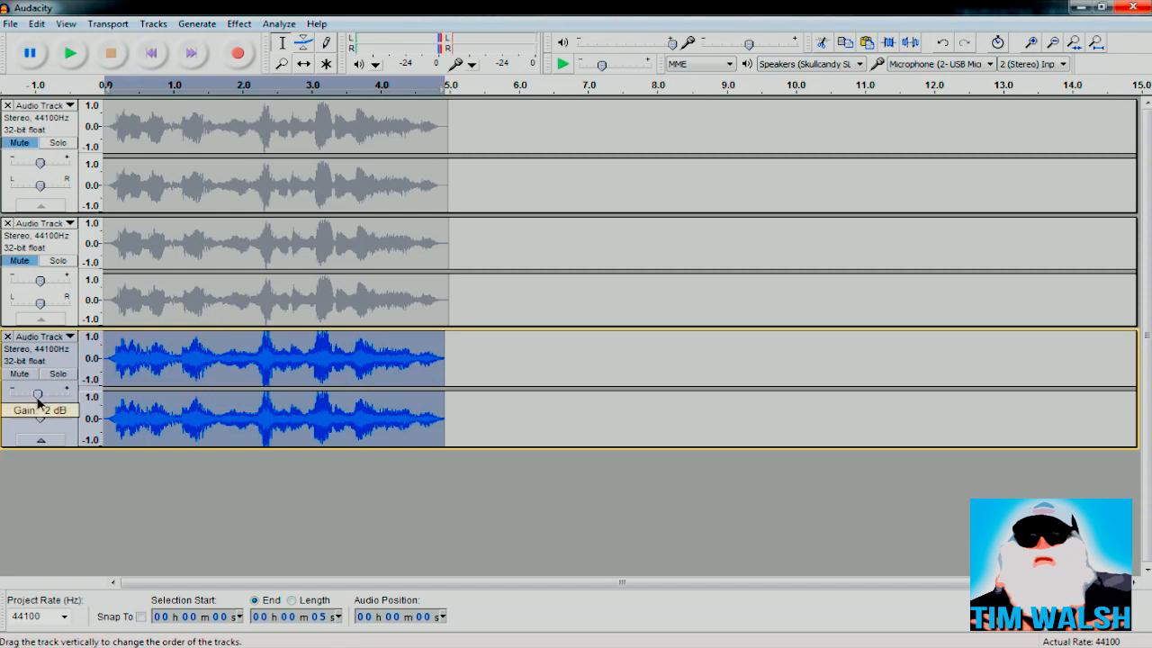
{"action": "left_click_drag", "start_coordinate": [26, 402], "coordinate": [2, 435]}
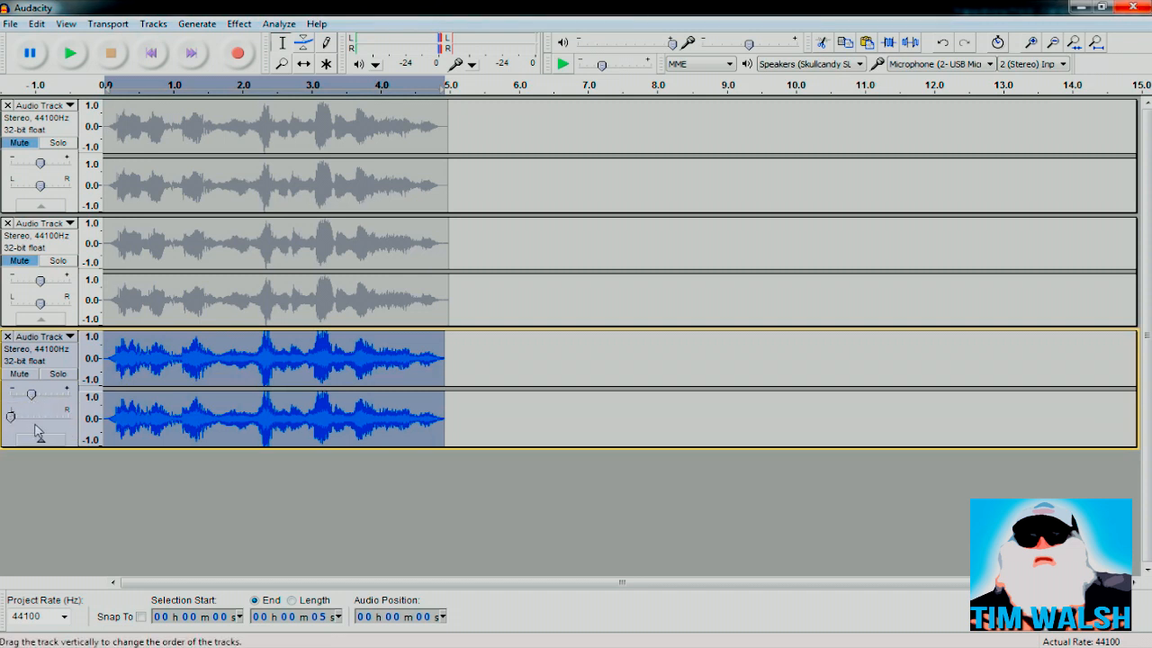
{"action": "left_click", "coordinate": [72, 56]}
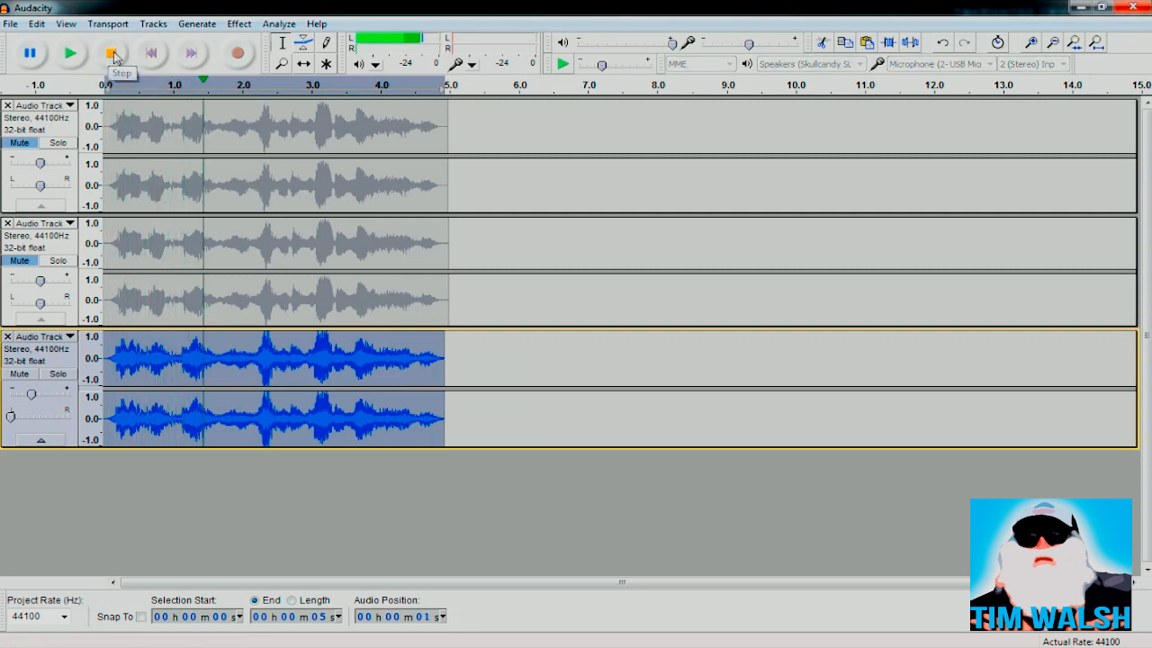
{"action": "left_click", "coordinate": [111, 54]}
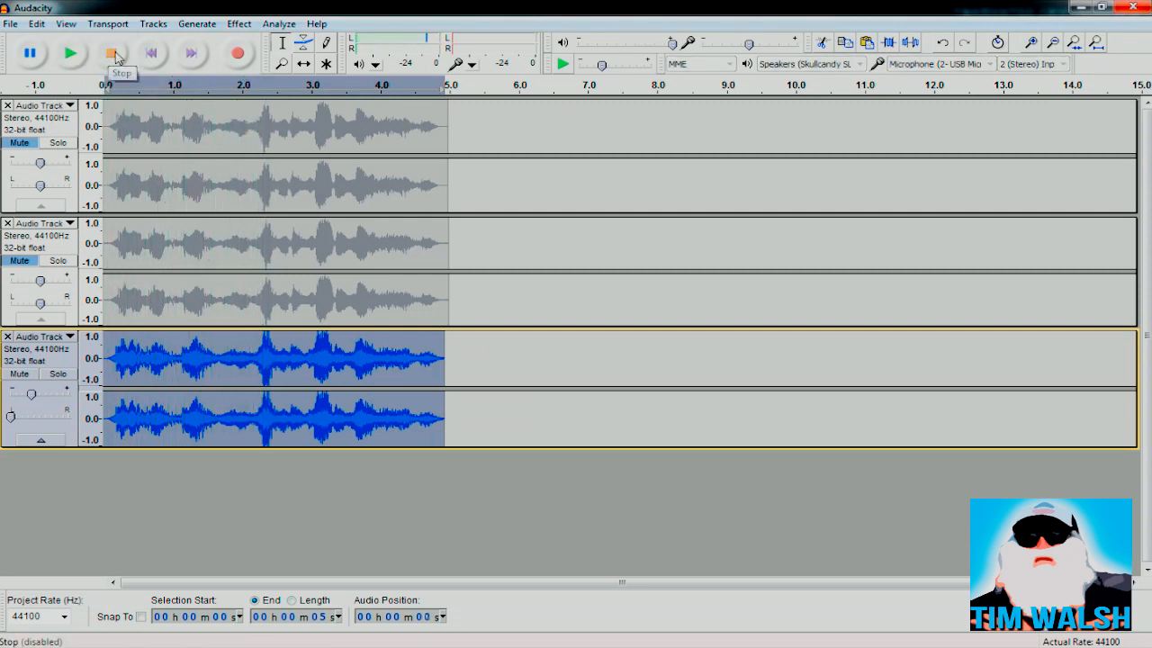
Mute the third track, unmute the middle one and make the middle track the selected one
{"action": "left_click", "coordinate": [34, 374]}
{"action": "left_click", "coordinate": [20, 261]}
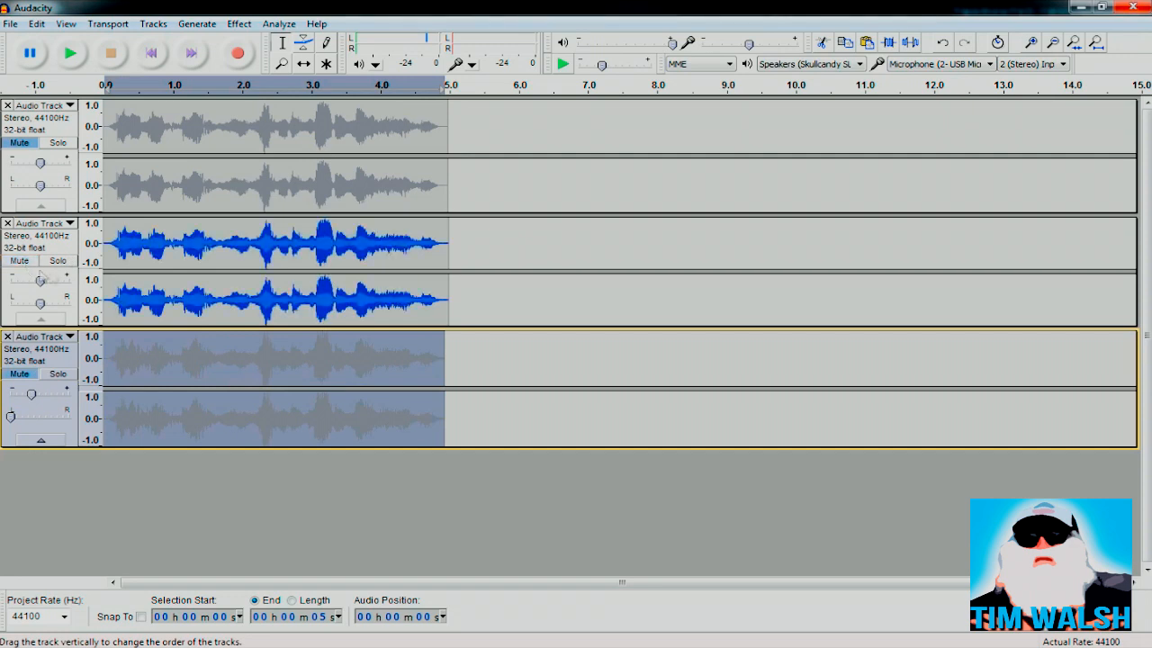
{"action": "left_click", "coordinate": [49, 247]}
Apply GVerb to the middle track with a 75.75 m room size, 7.575 s reverb time and 0.5 damping, and play it back
{"action": "left_click", "coordinate": [241, 24]}
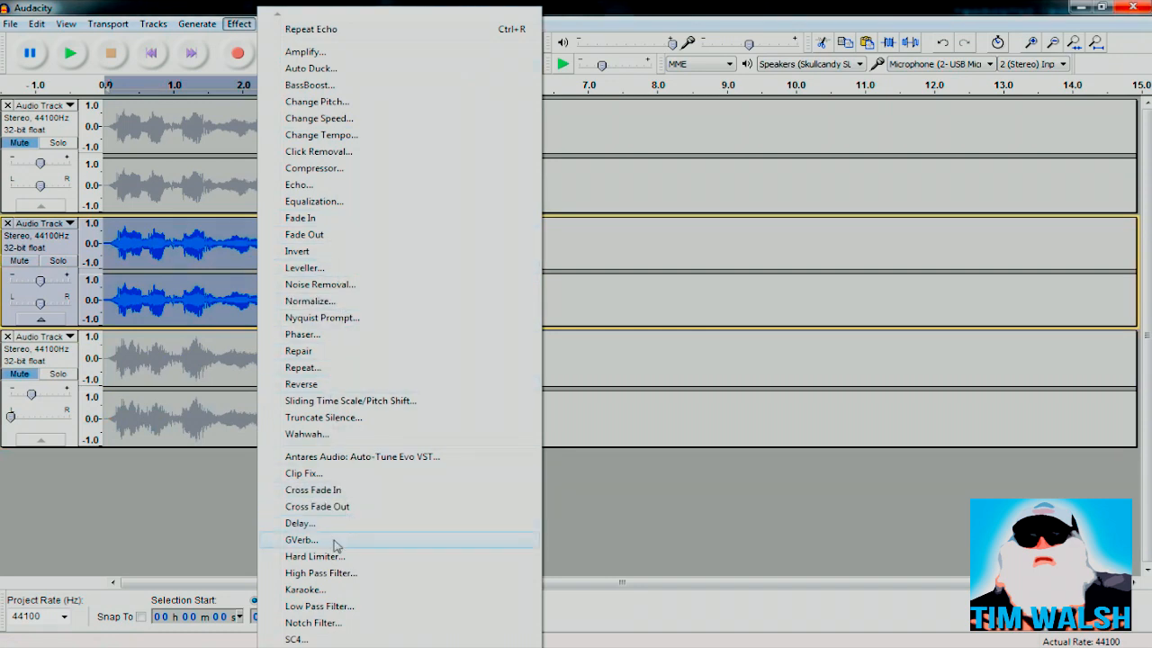
{"action": "left_click", "coordinate": [306, 540]}
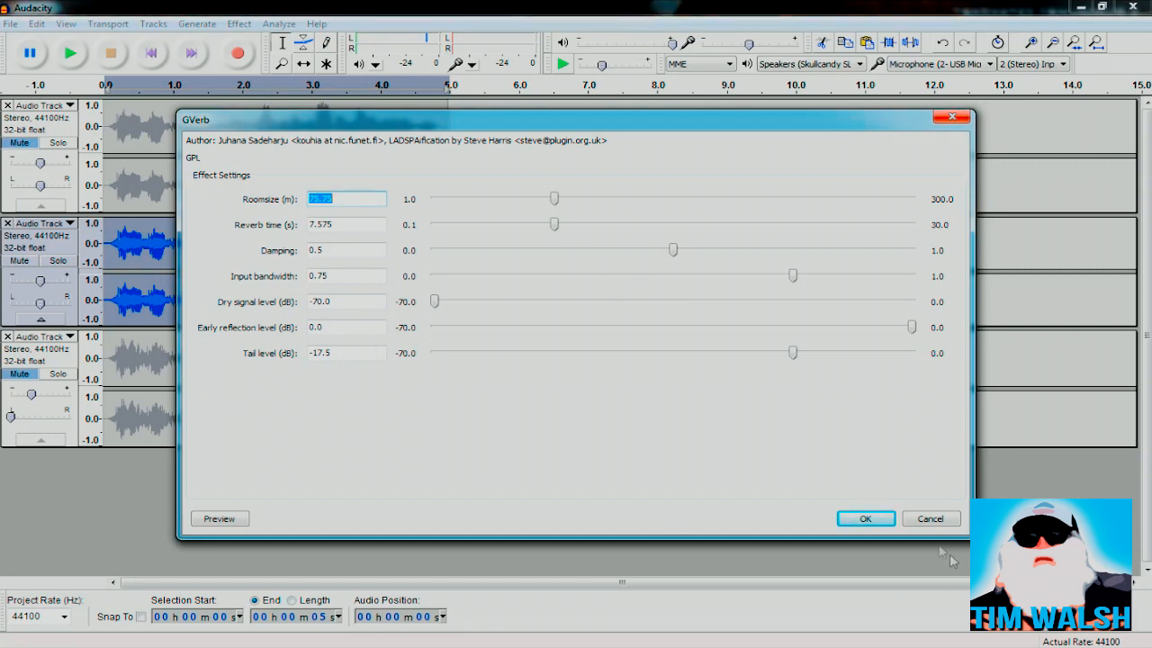
{"action": "left_click", "coordinate": [865, 519]}
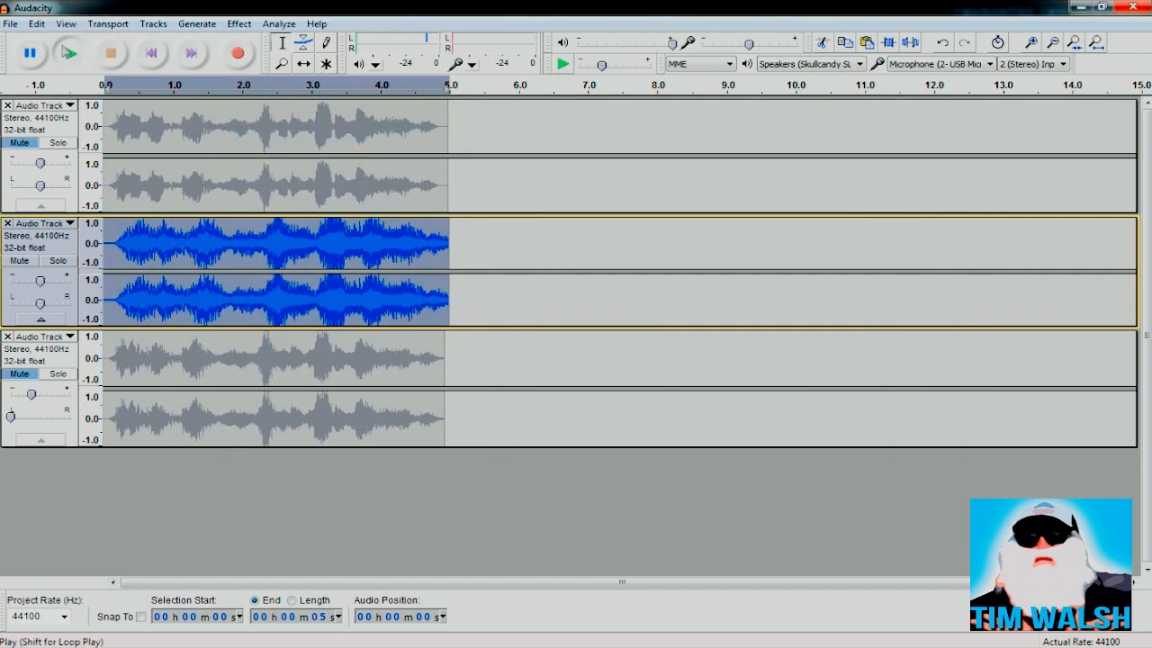
{"action": "left_click", "coordinate": [72, 56]}
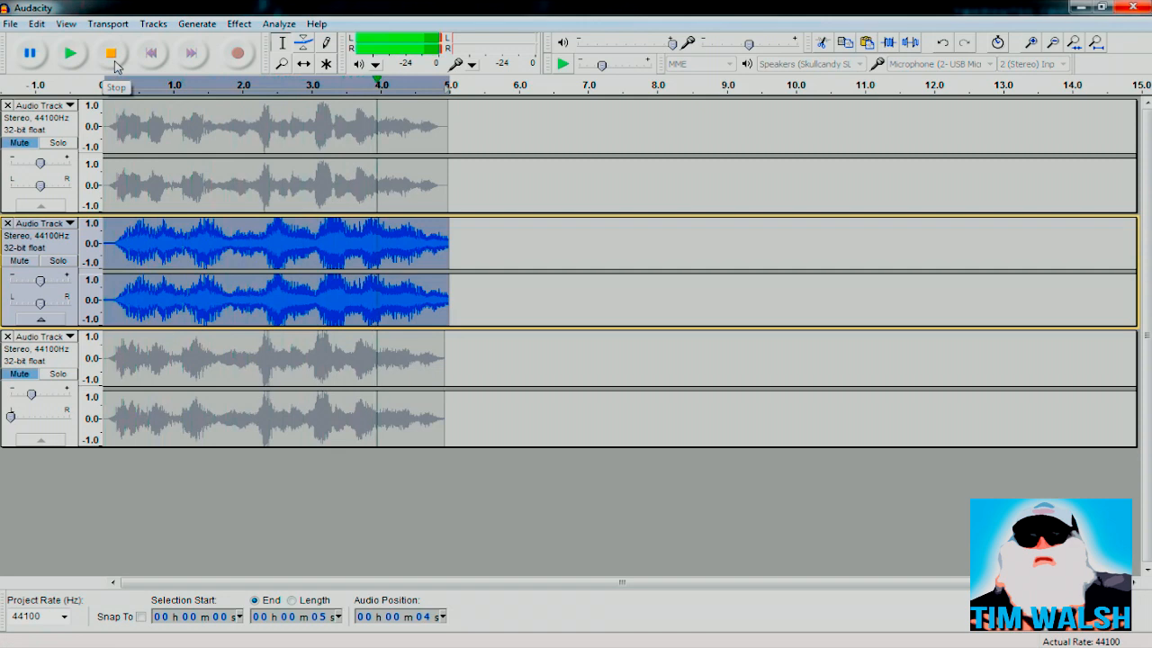
{"action": "left_click", "coordinate": [112, 54]}
Amplify the middle track to a new peak amplitude of 0.0 dB and check it with a short playback
{"action": "left_click", "coordinate": [239, 23]}
{"action": "left_click", "coordinate": [300, 52]}
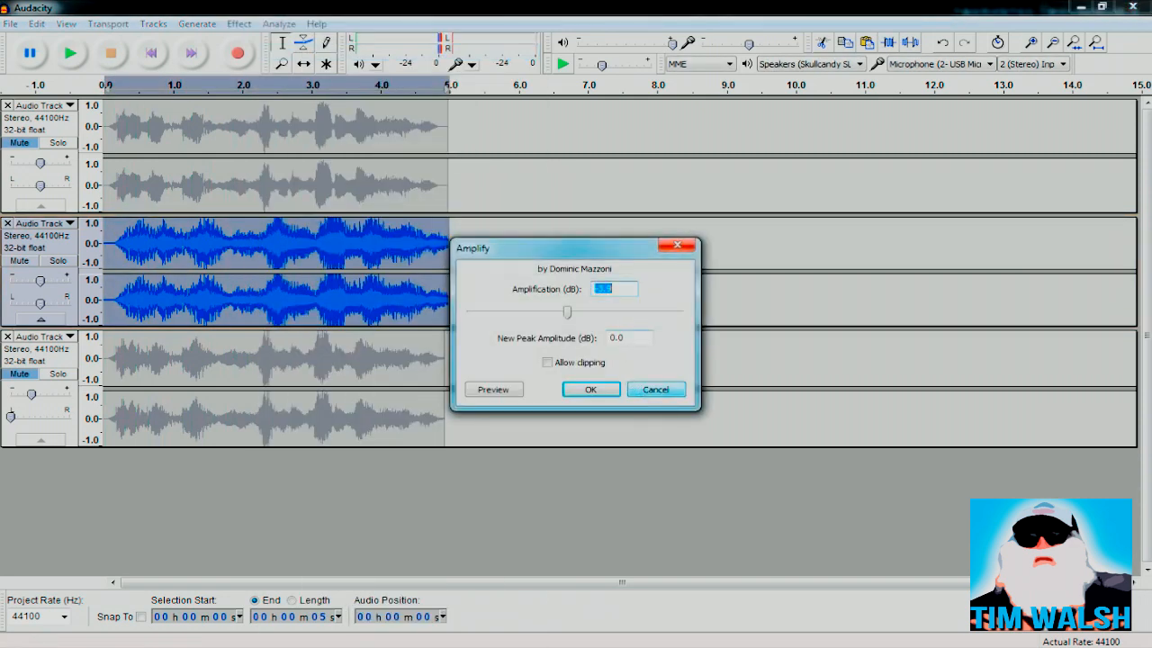
{"action": "left_click", "coordinate": [581, 391]}
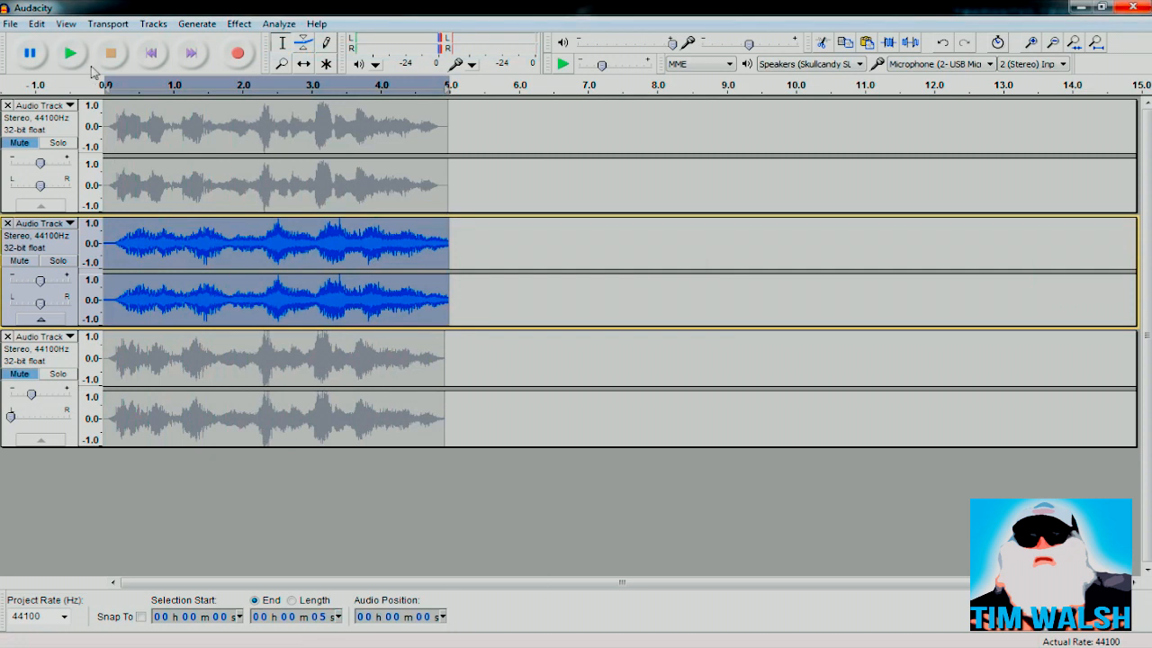
{"action": "left_click", "coordinate": [85, 56]}
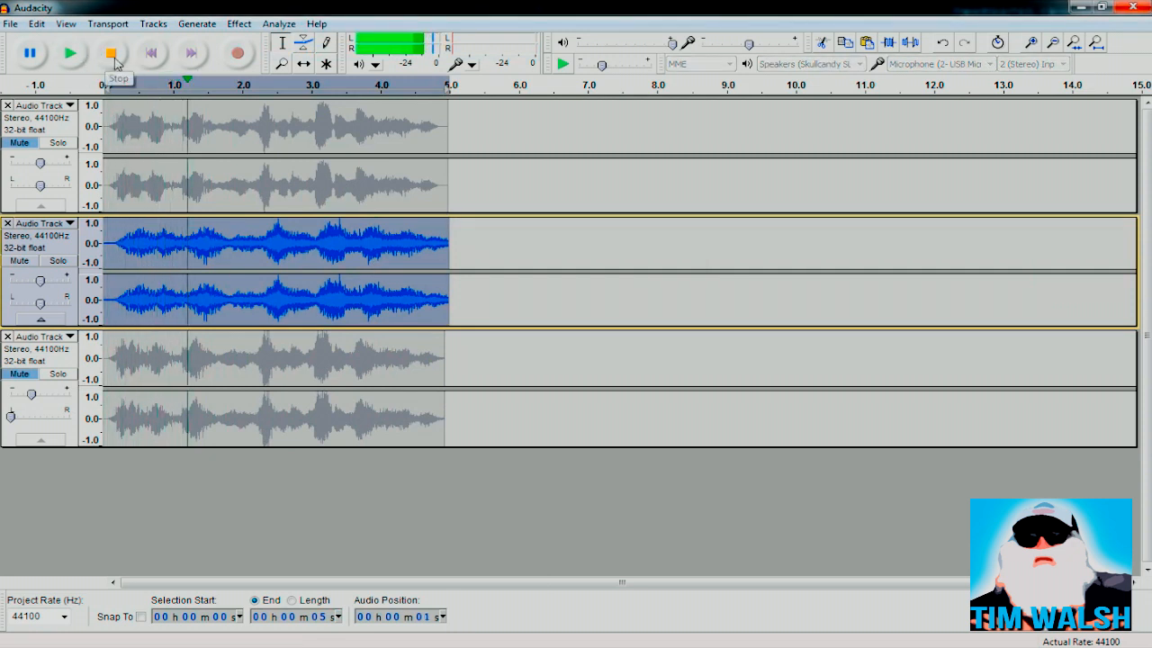
{"action": "left_click", "coordinate": [111, 54]}
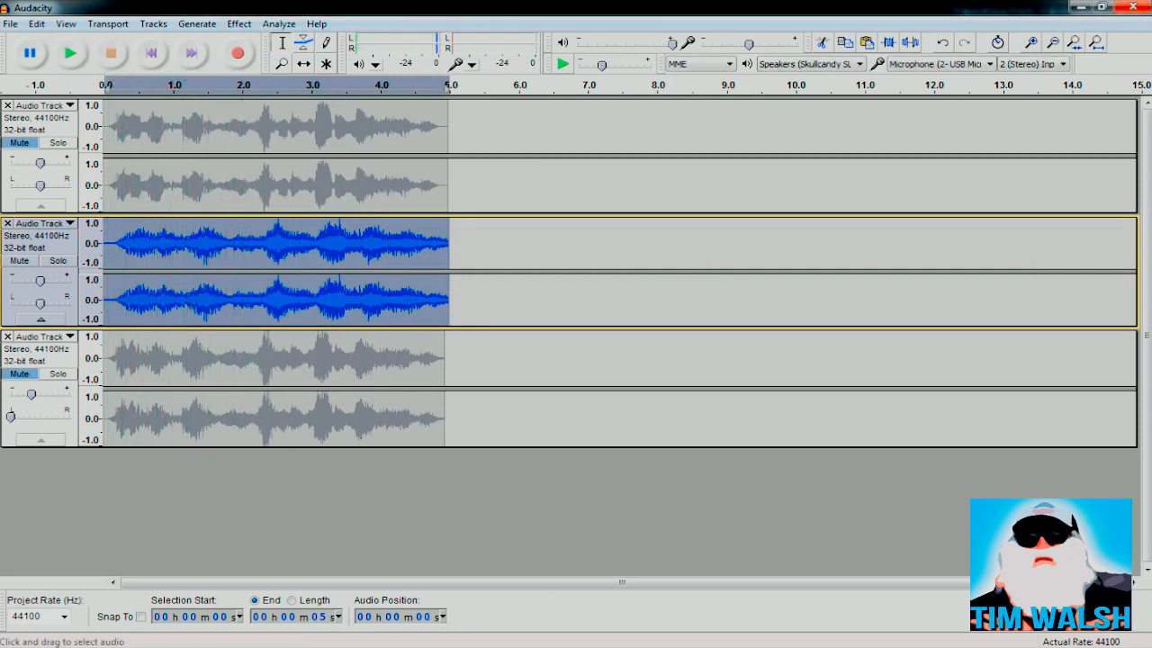
Lower the middle track's gain slightly and pan it fully right, with the first and third tracks unmuted
{"action": "left_click_drag", "start_coordinate": [39, 281], "coordinate": [36, 285]}
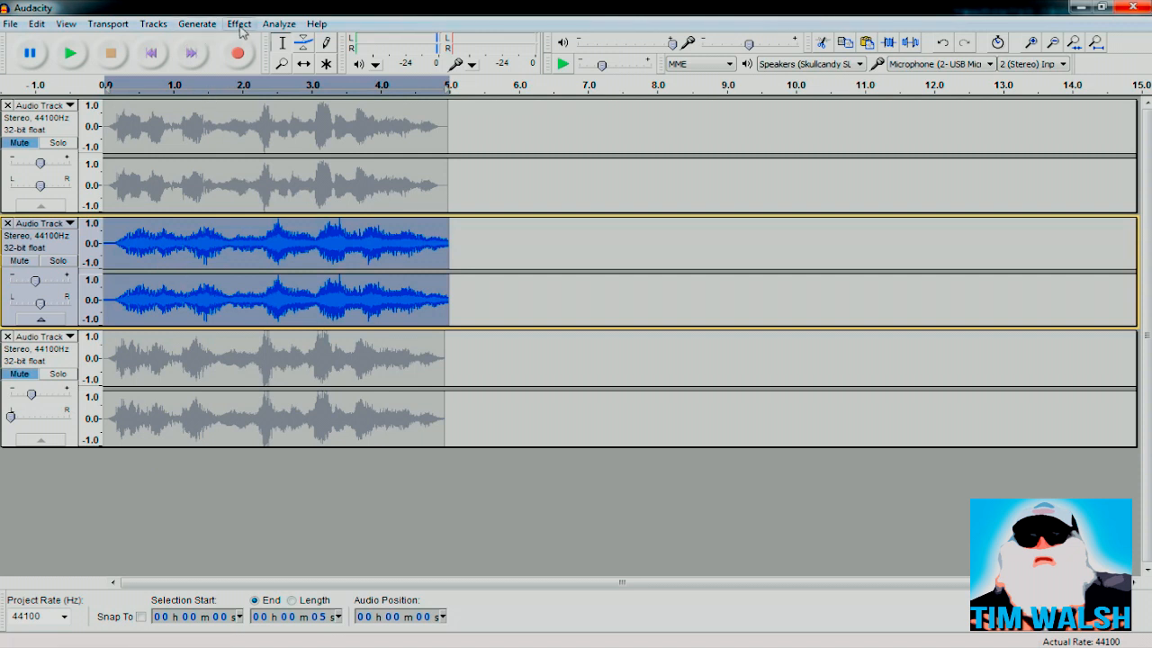
{"action": "left_click_drag", "start_coordinate": [39, 304], "coordinate": [68, 303]}
{"action": "left_click", "coordinate": [22, 144]}
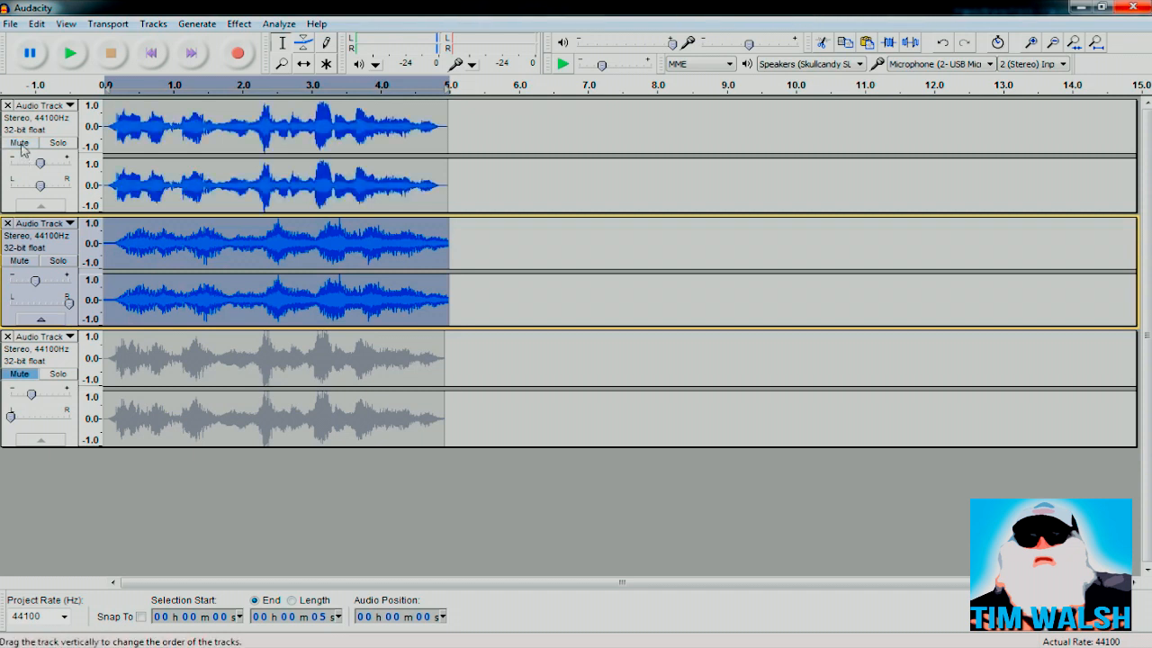
{"action": "left_click", "coordinate": [19, 374]}
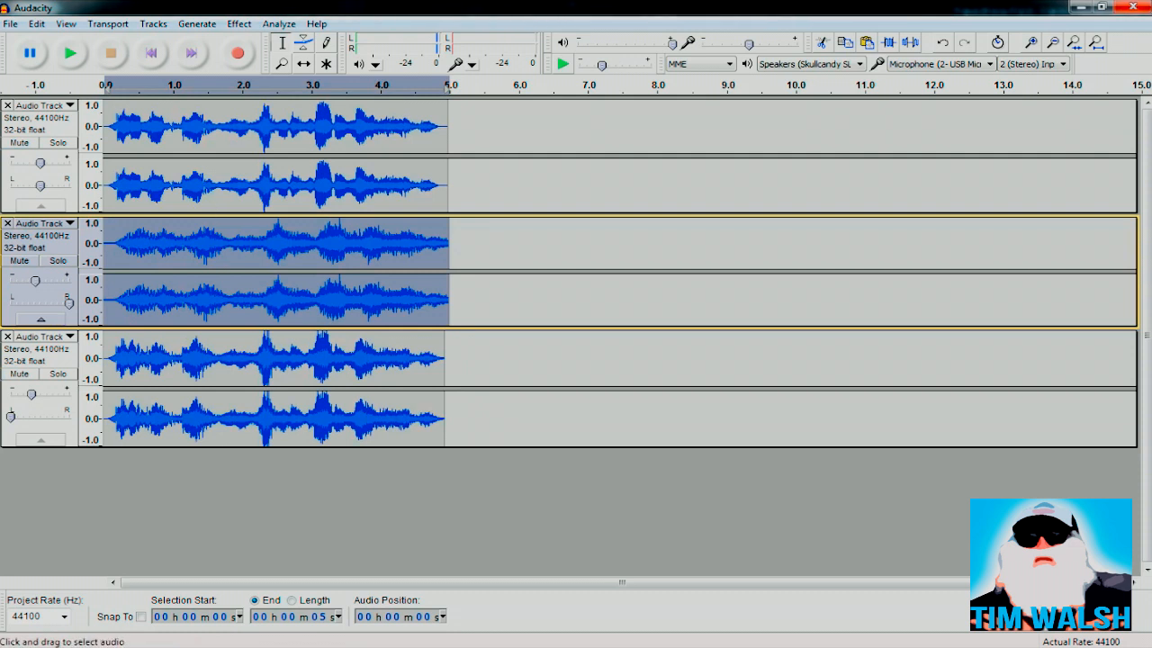
Apply a Fade In to about the first 0.2 seconds of all three tracks
{"action": "left_click_drag", "start_coordinate": [120, 144], "coordinate": [103, 387]}
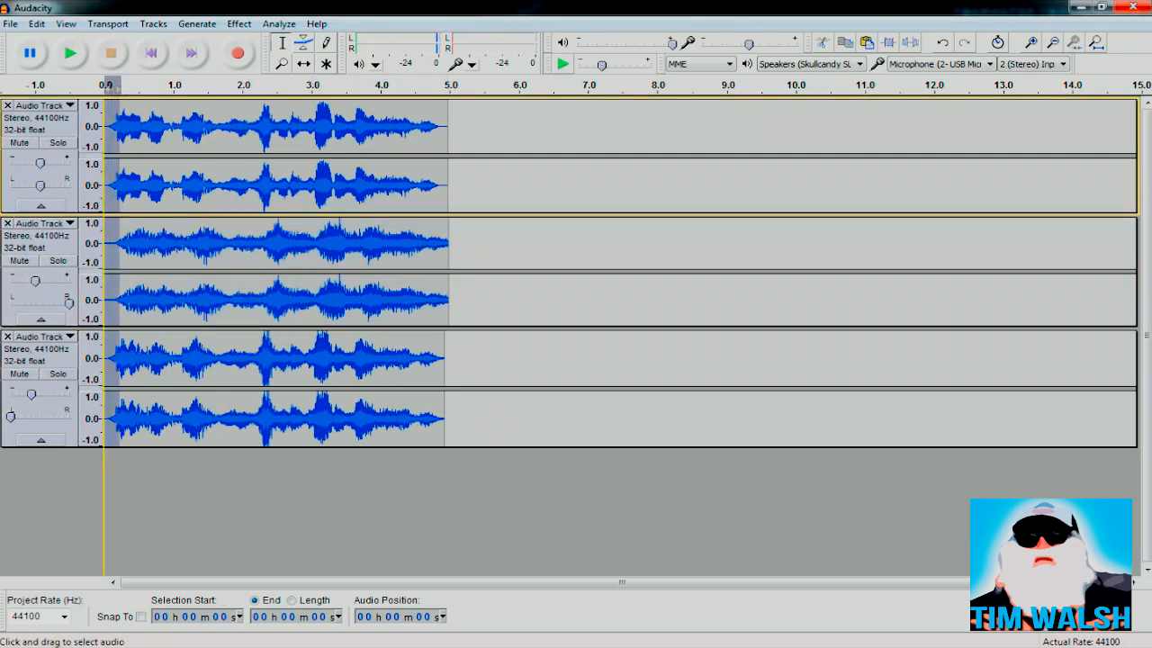
{"action": "left_click", "coordinate": [239, 24]}
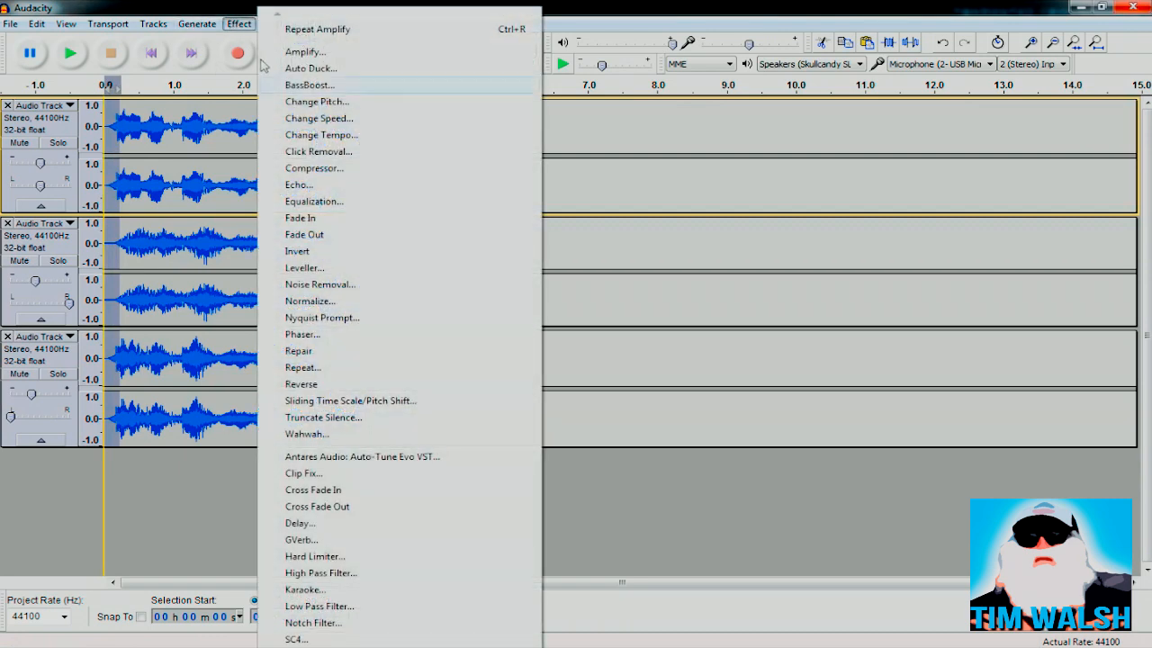
{"action": "left_click", "coordinate": [332, 221]}
Apply a Fade Out to the end of all three tracks, from about 4.65 seconds onward
{"action": "left_click_drag", "start_coordinate": [425, 135], "coordinate": [456, 423]}
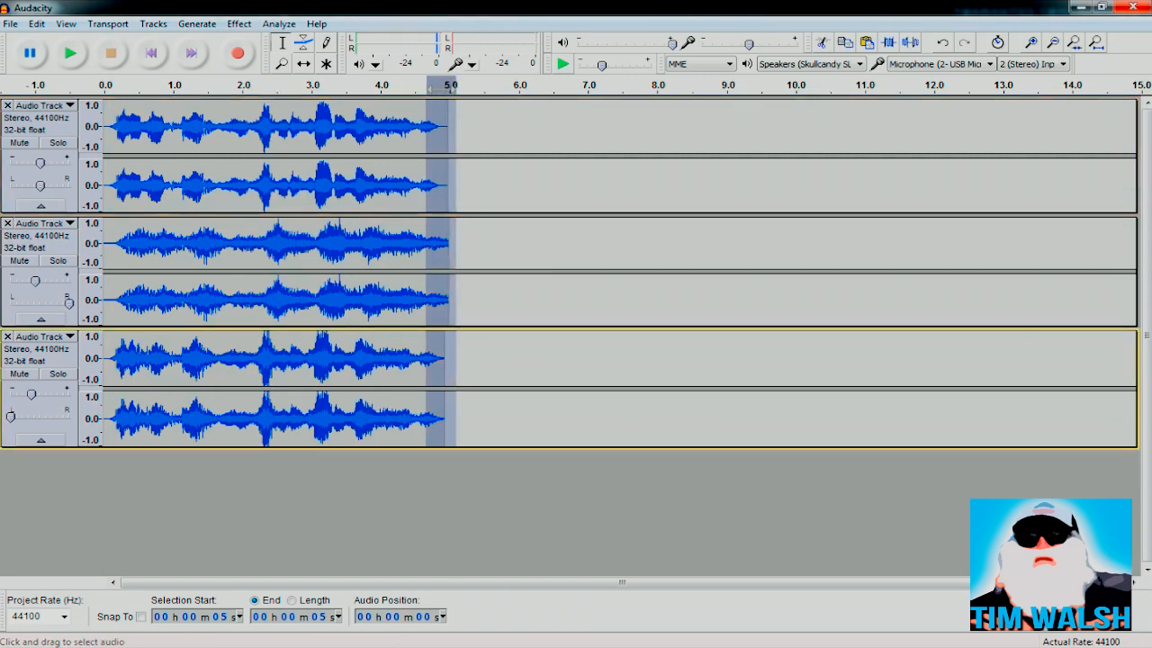
{"action": "left_click", "coordinate": [239, 23]}
{"action": "left_click", "coordinate": [336, 234]}
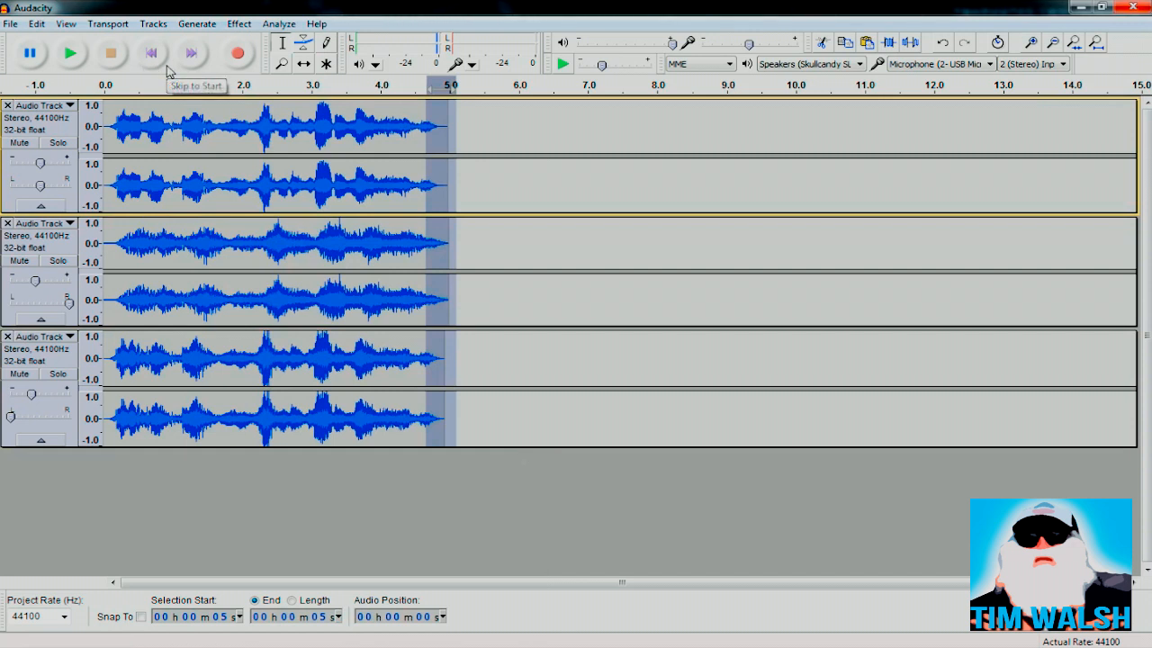
Return to the start of the project and play all three layered tracks together
{"action": "left_click", "coordinate": [151, 53]}
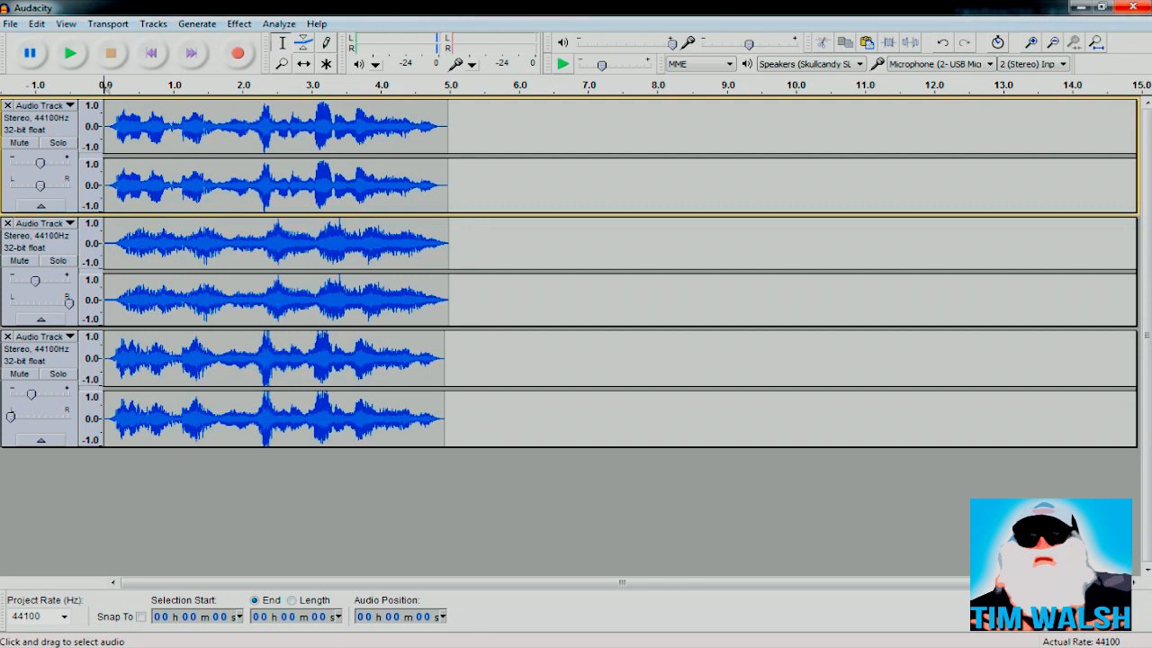
{"action": "left_click", "coordinate": [70, 56]}
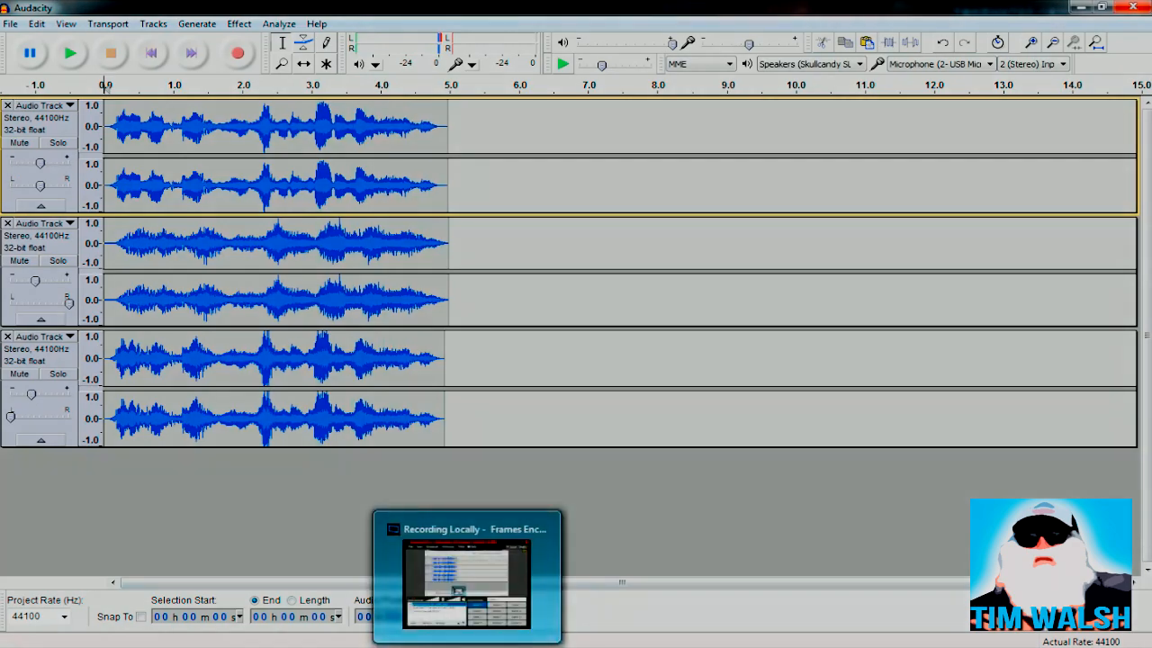
{"action": "left_click", "coordinate": [464, 522]}
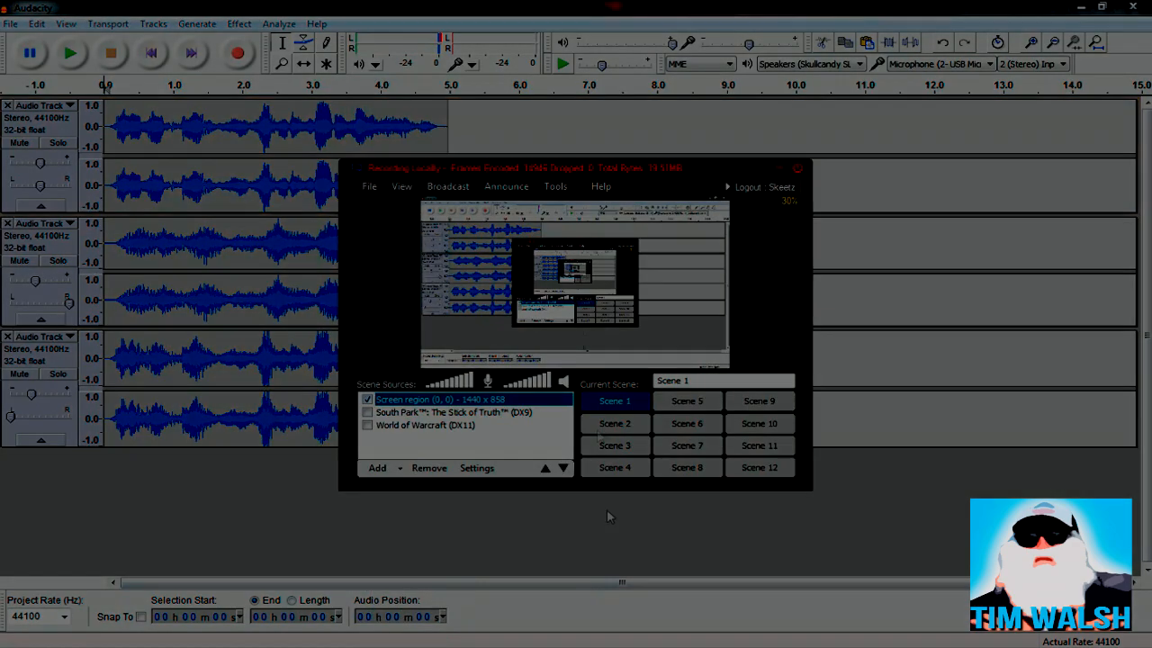